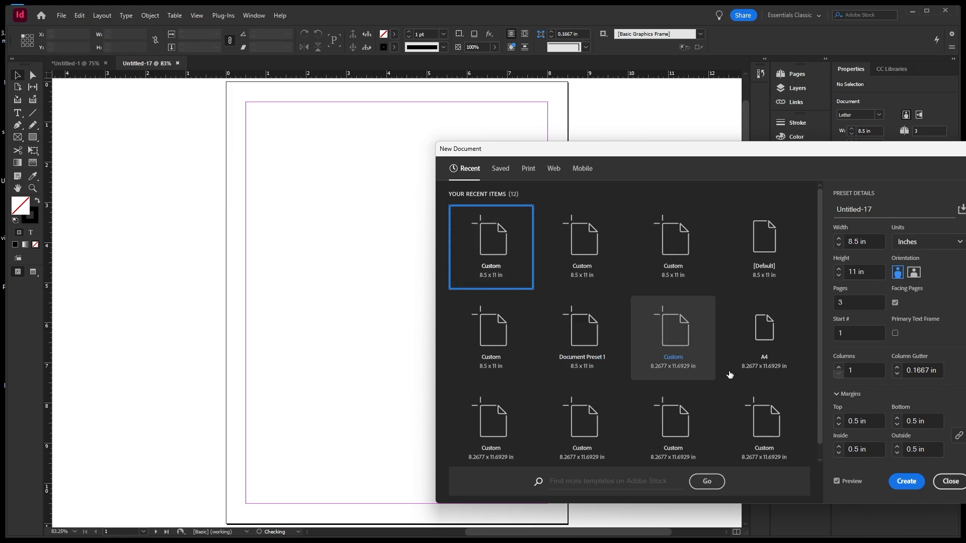
Create a one-page A4 document in portrait orientation with 0.5 in margins
click(771, 340)
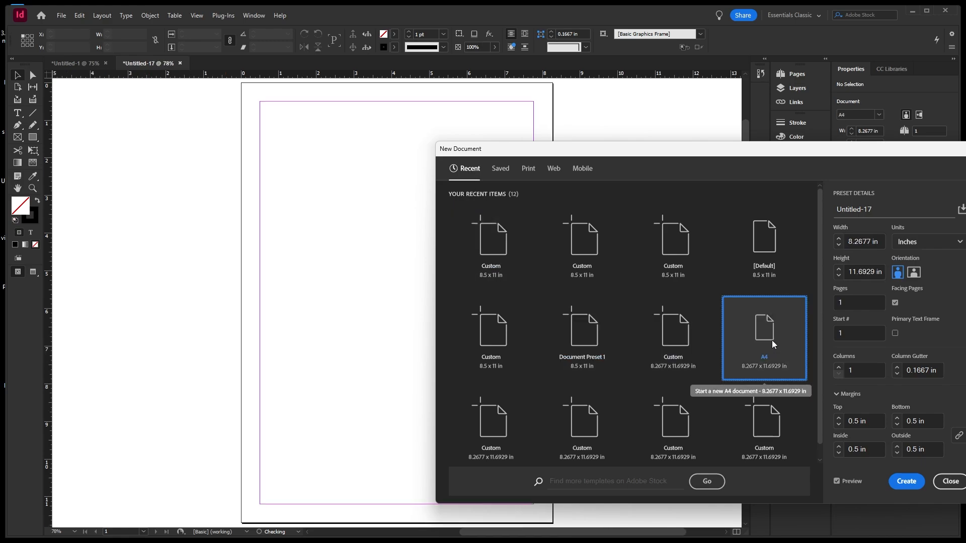
click(911, 483)
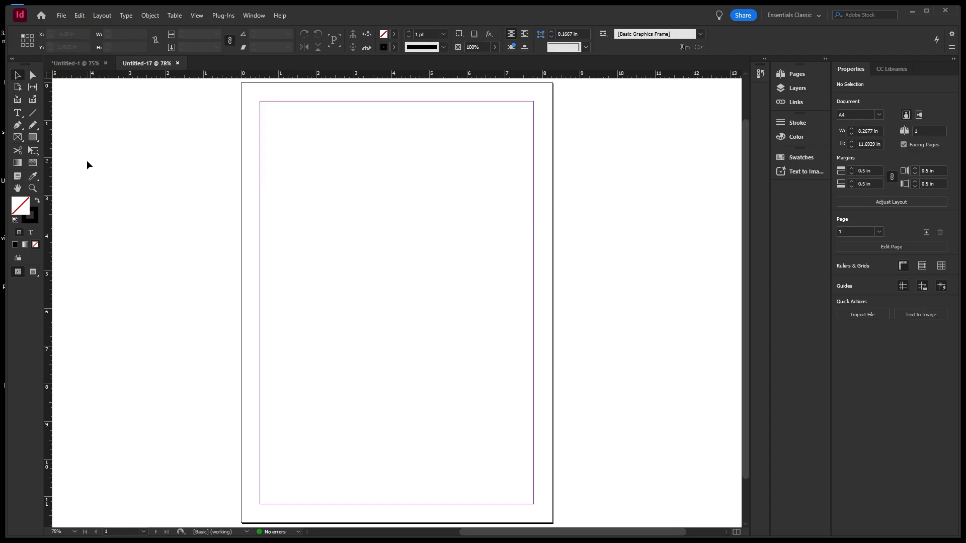
Draw a rectangle about 2.24 by 2.06 in in the page's upper-left area and fill it with magenta (C=0 M=100 Y=0 K=0)
click(34, 136)
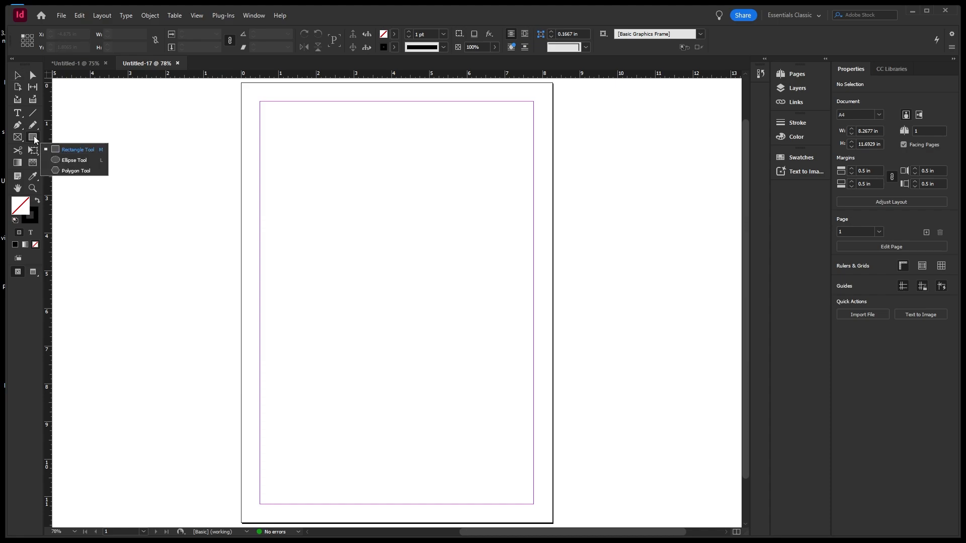
click(59, 150)
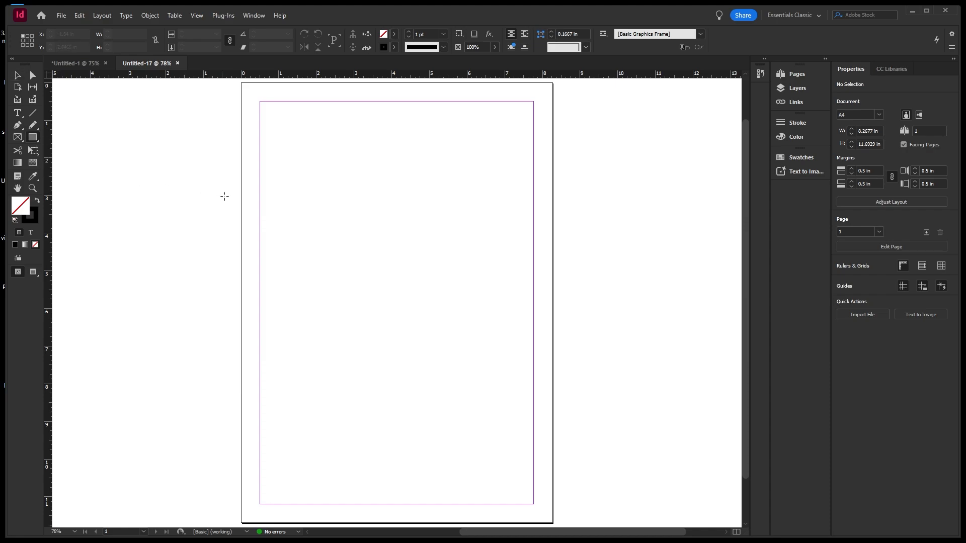
drag(280, 163, 365, 241)
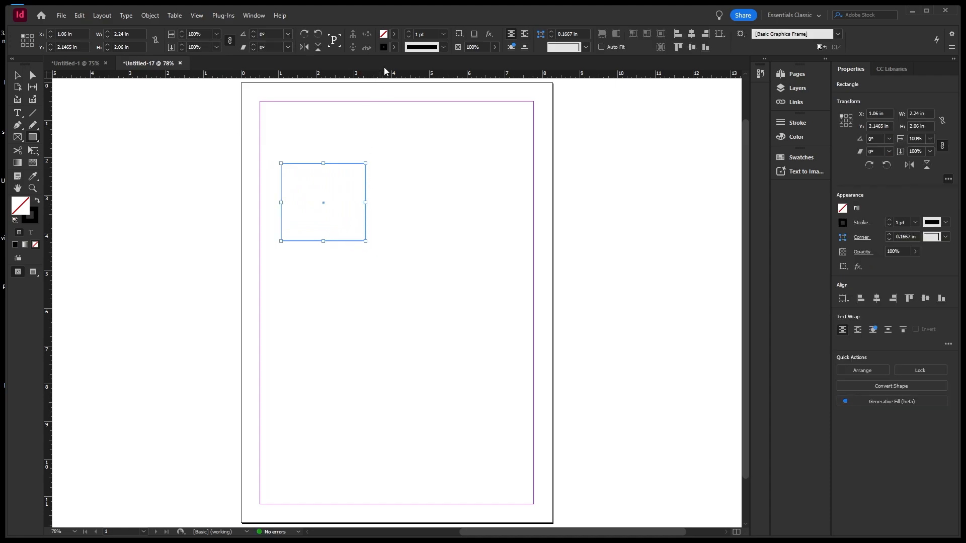
click(394, 34)
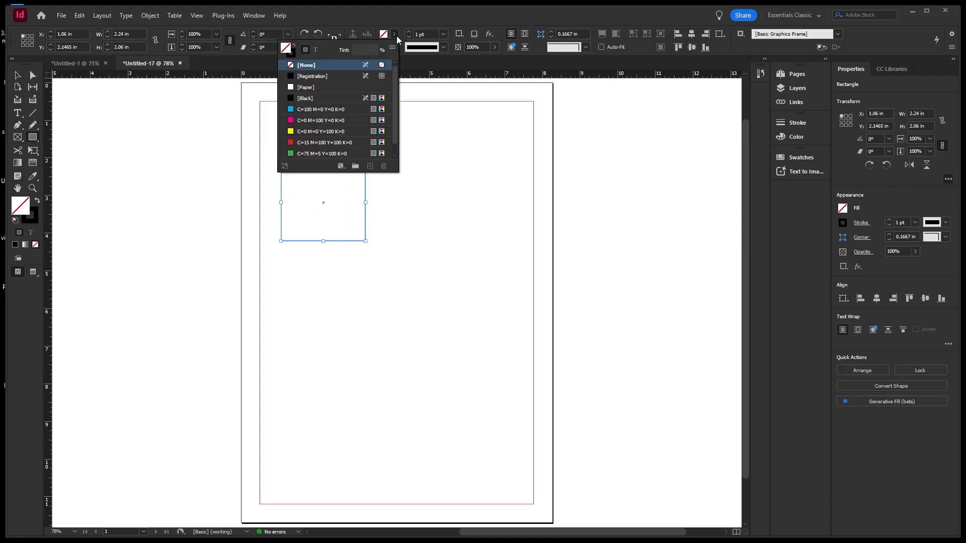
click(316, 121)
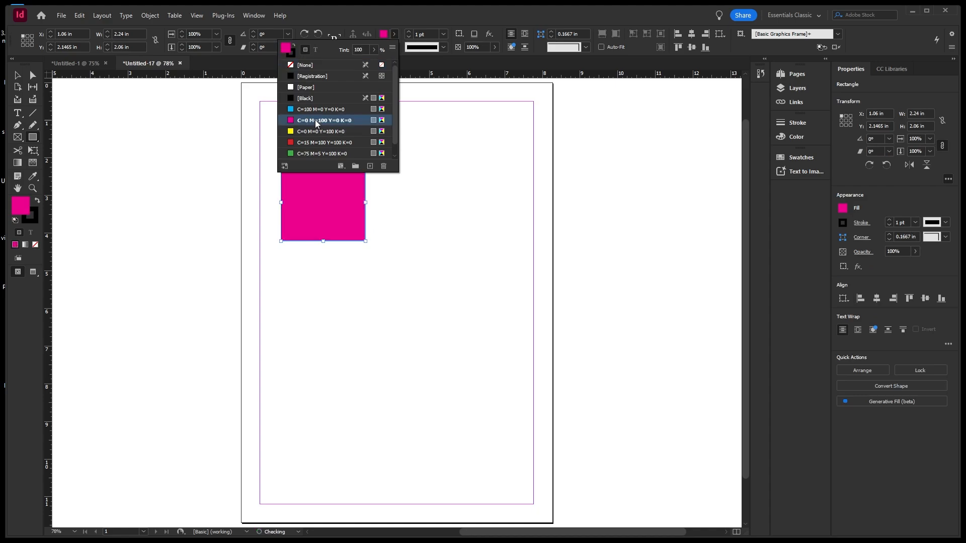
click(447, 66)
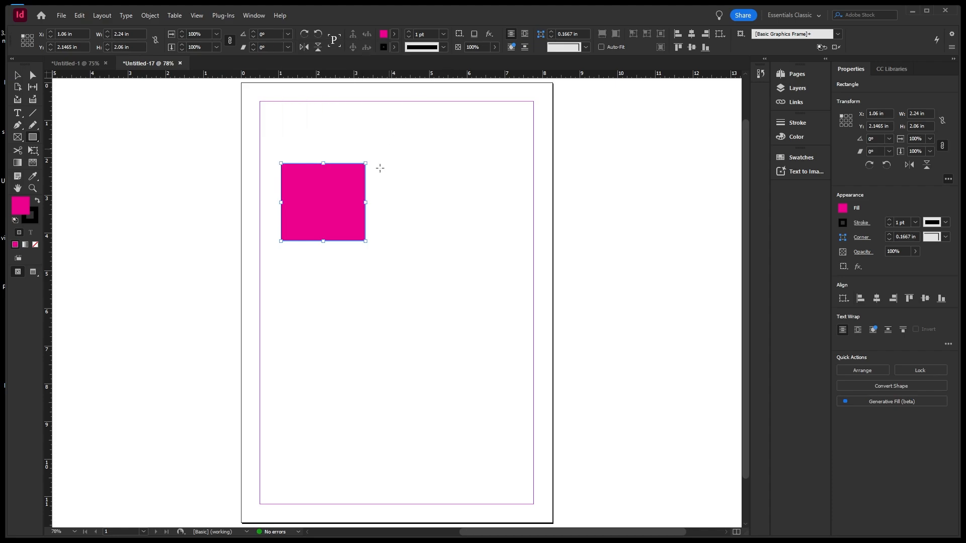
Move the magenta rectangle down and right so its top-left corner sits at about X 2.01 in, Y 3.79 in, and deselect it
click(18, 76)
drag(336, 218, 369, 272)
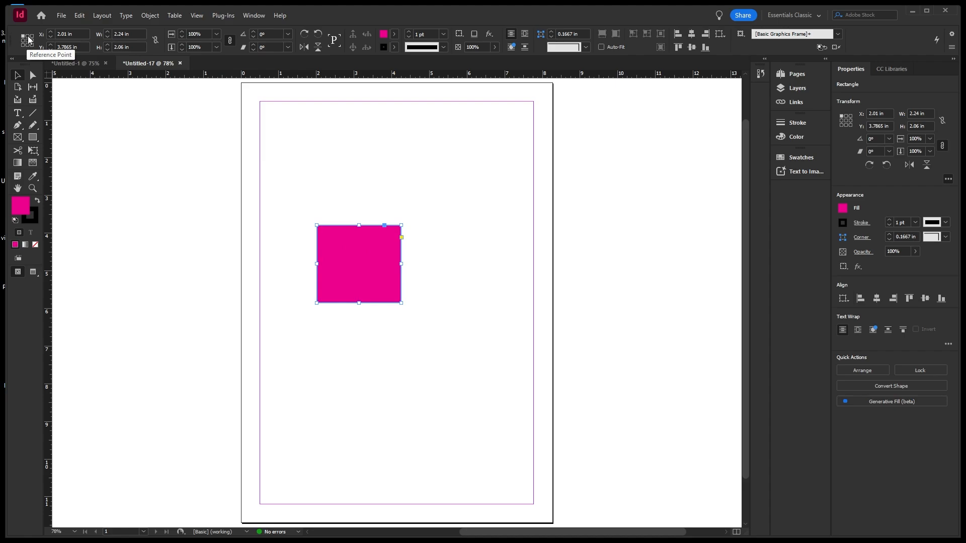
click(152, 218)
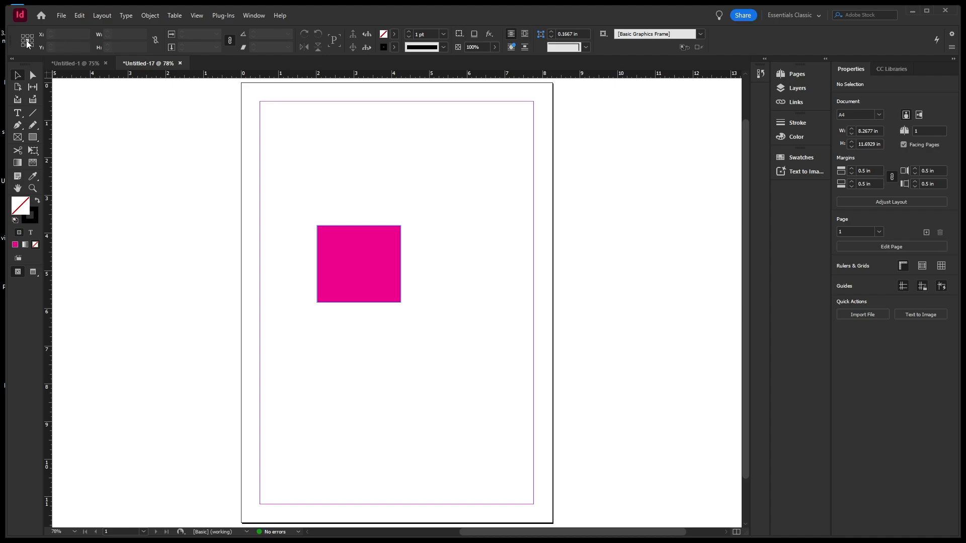
Resize the magenta rectangle to 3 in wide and 4 in high from its centre reference point
click(346, 242)
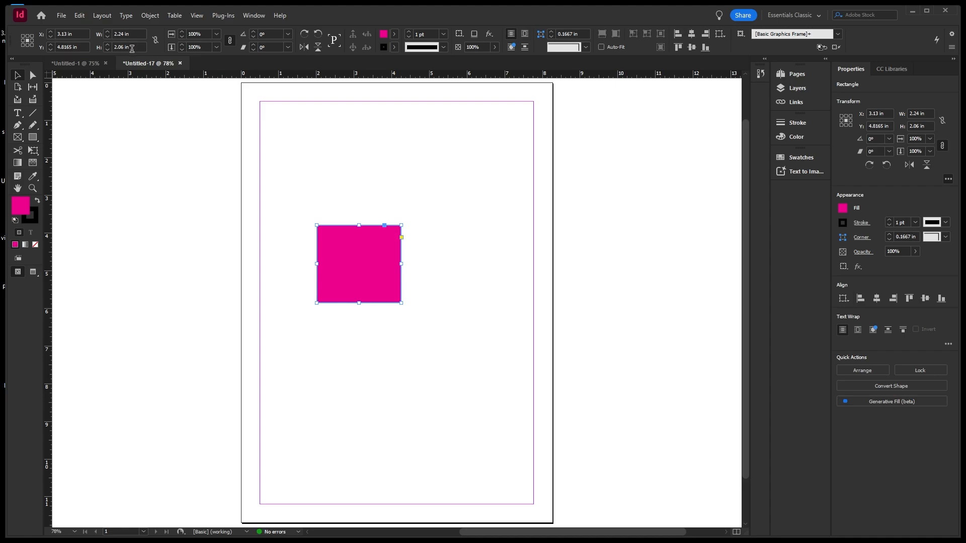
click(121, 33)
text(3)
key(Tab)
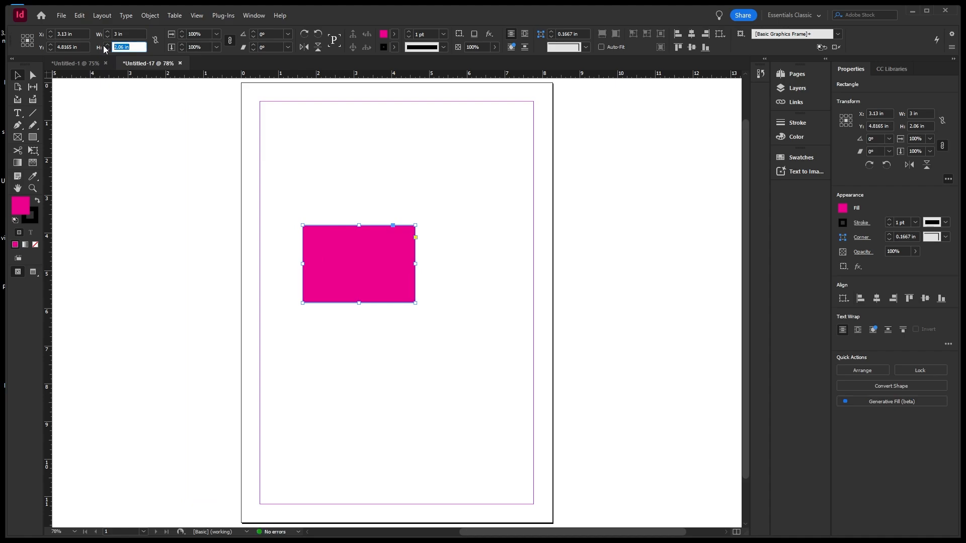
text(4)
key(Return)
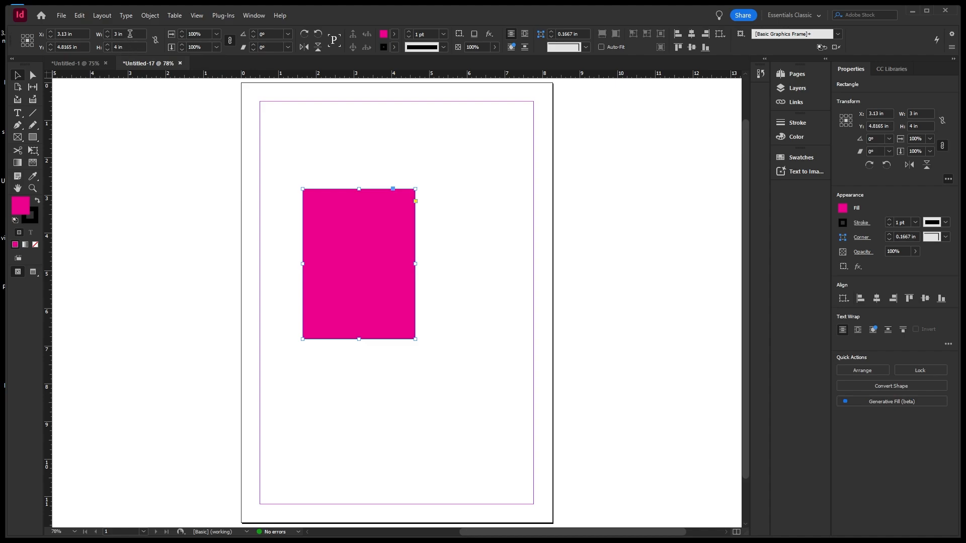
Add 2 in to the rectangle's width from its centre to make it 5 in wide
click(128, 34)
text(+2)
key(Return)
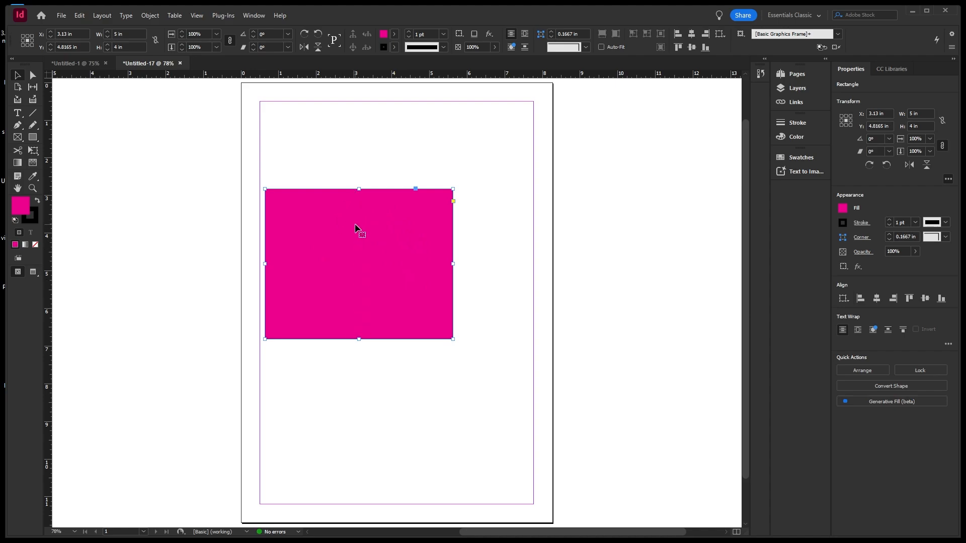
Try subtracting 3 in from the rectangle's height about its centre, and undo the change
click(132, 47)
text(-3)
key(Return)
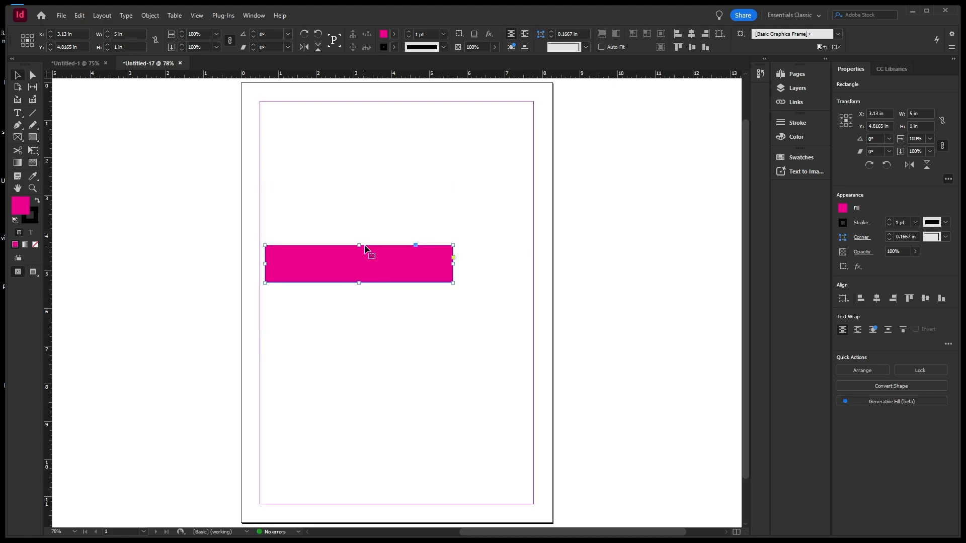
key(ctrl+z)
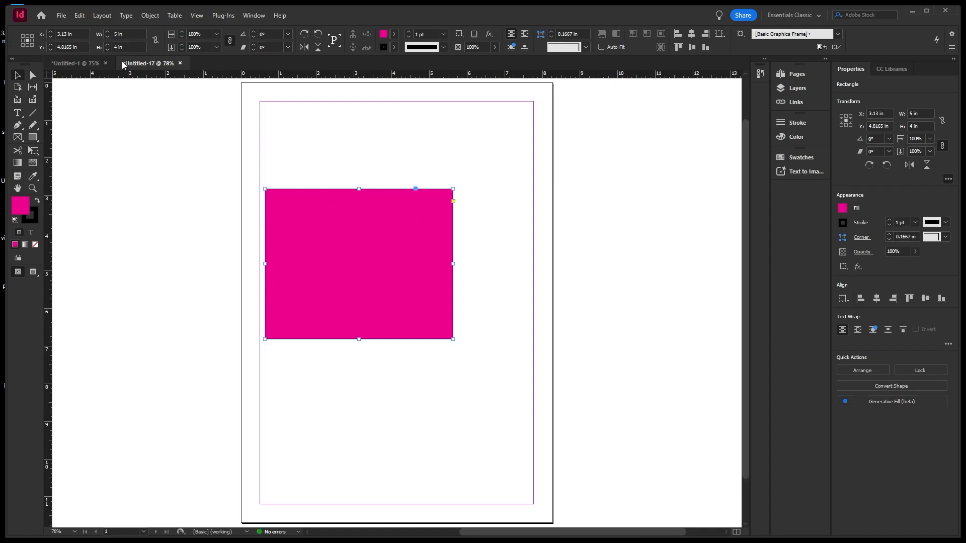
Anchor the rectangle at its middle-right reference point and subtract 2 in from its width to make it 3 in wide
click(32, 41)
click(32, 45)
click(22, 45)
click(126, 34)
text(-2)
key(Return)
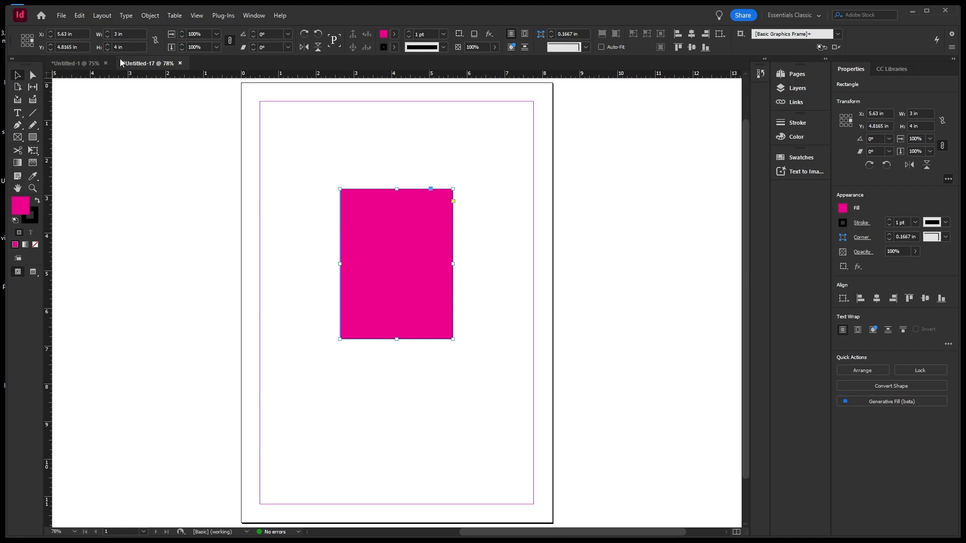
Anchor the rectangle at its top-centre reference point and subtract 1 in from its height to make it 3 in high
click(27, 40)
click(127, 47)
text(-1)
key(Return)
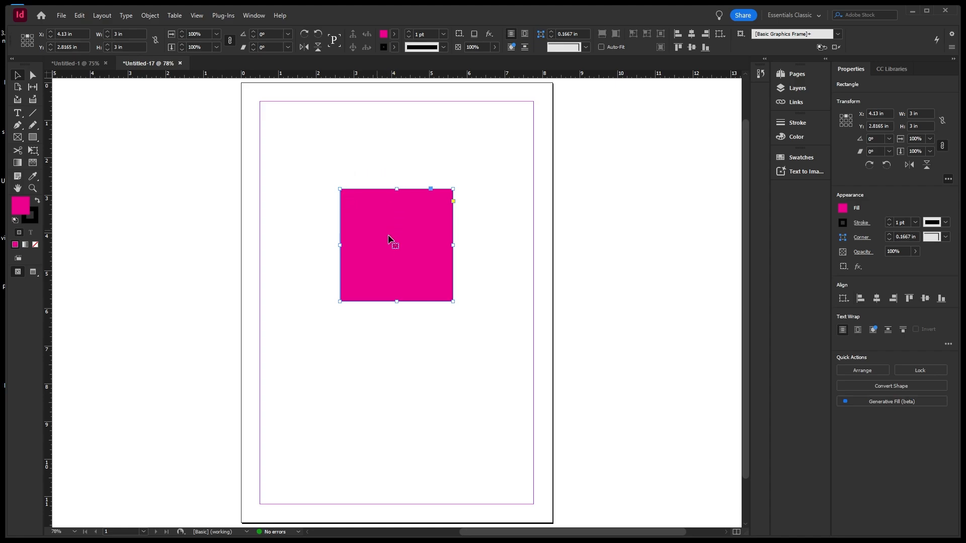
Move the magenta square onto the pasteboard left of the page, with its centre reference point at about X -2.16 in, Y 3.53 in
drag(403, 243, 149, 172)
click(27, 41)
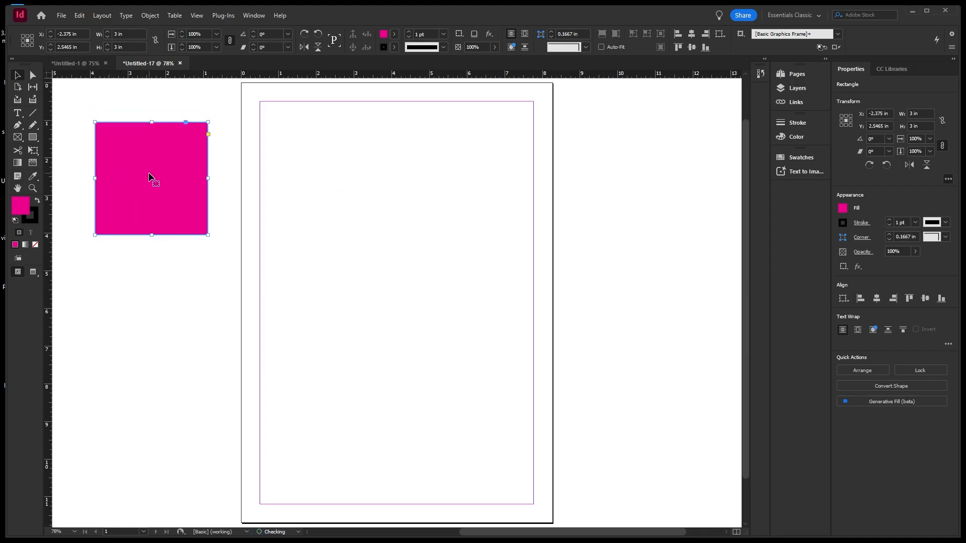
click(401, 217)
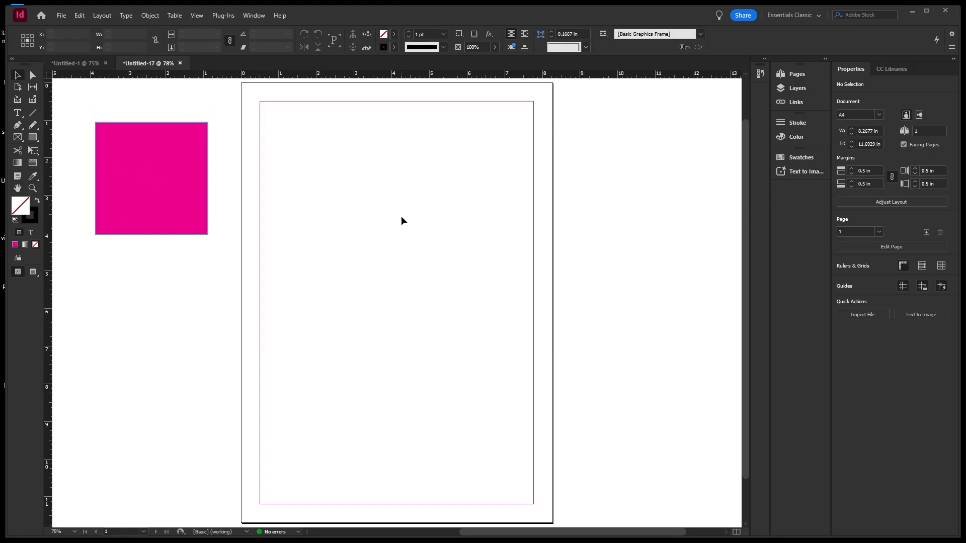
drag(167, 173, 176, 211)
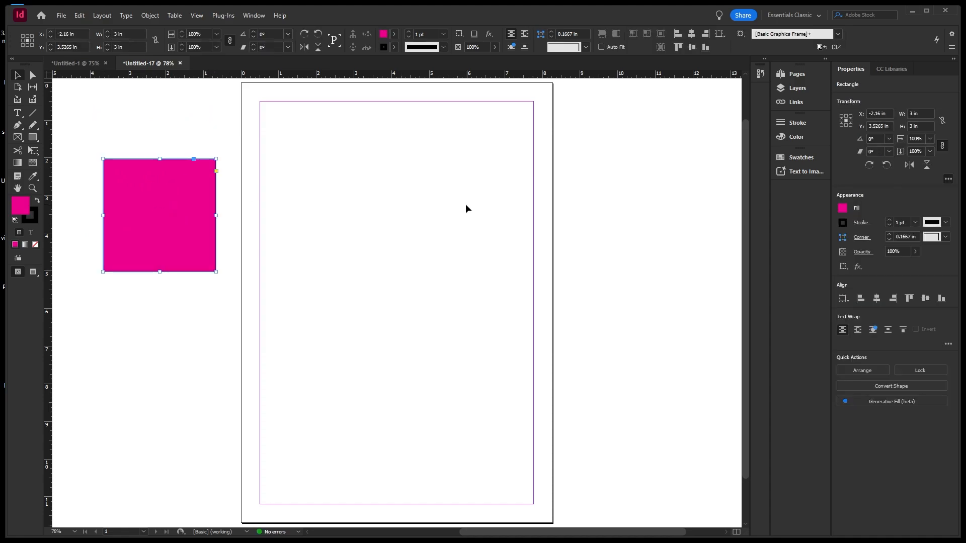
Check the alignment target options and try centring the magenta square horizontally with Align to Selection
scroll(464, 197, down, 1)
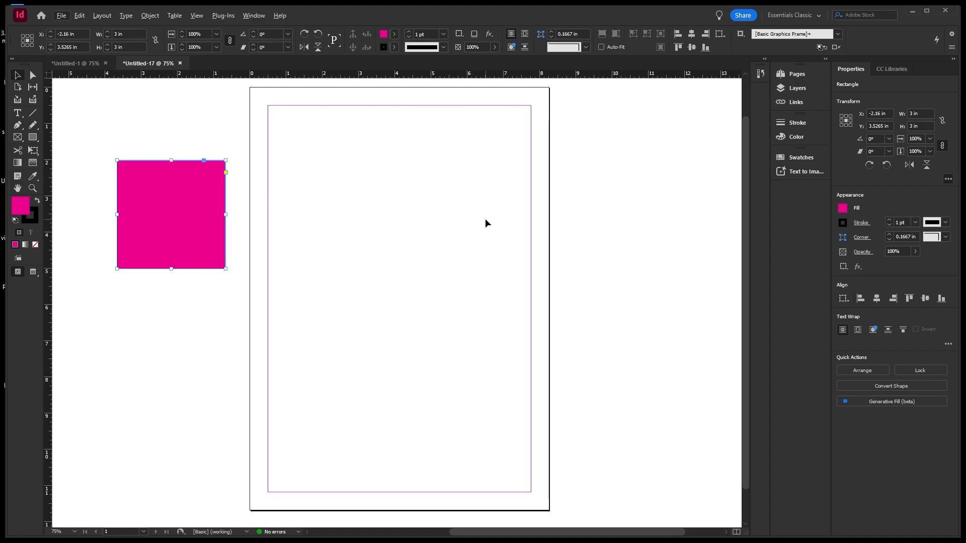
key(ctrl+minus)
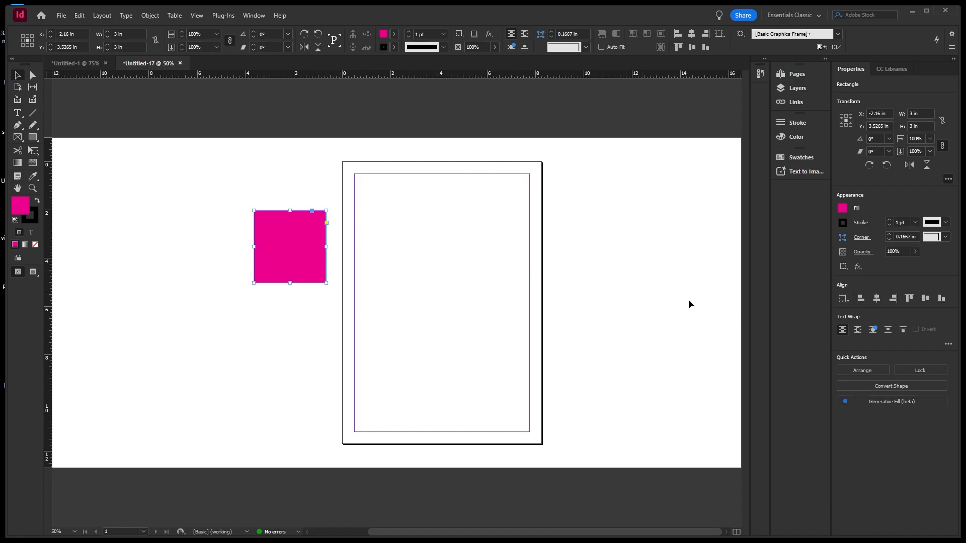
click(844, 299)
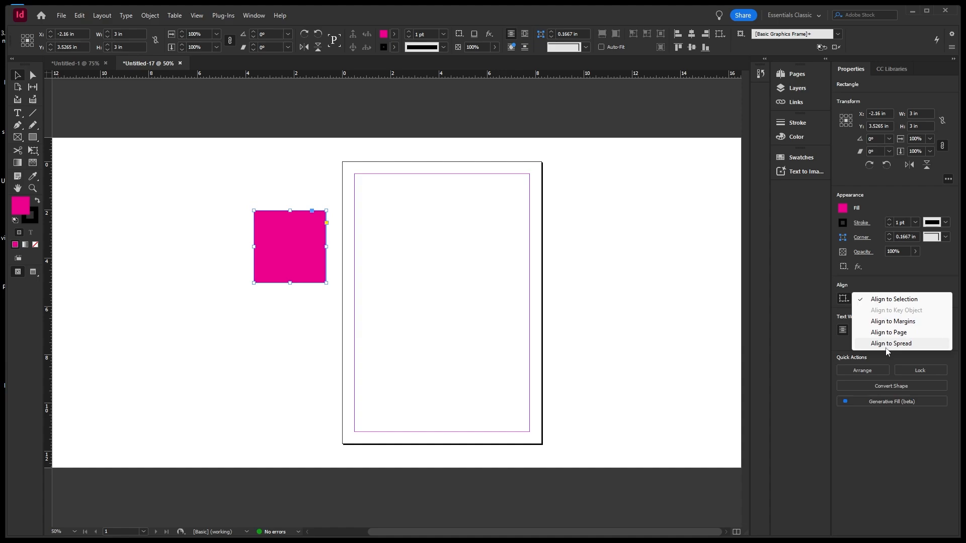
click(502, 264)
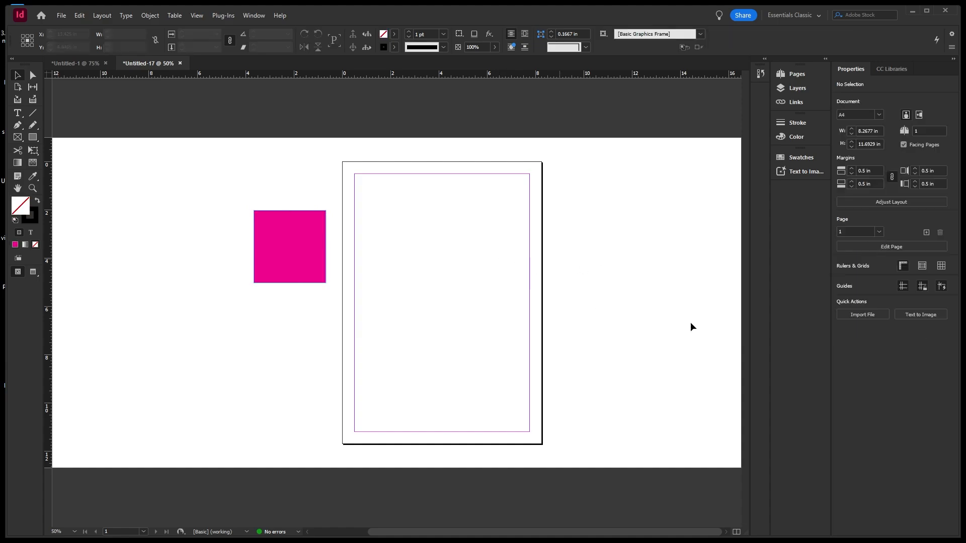
click(325, 247)
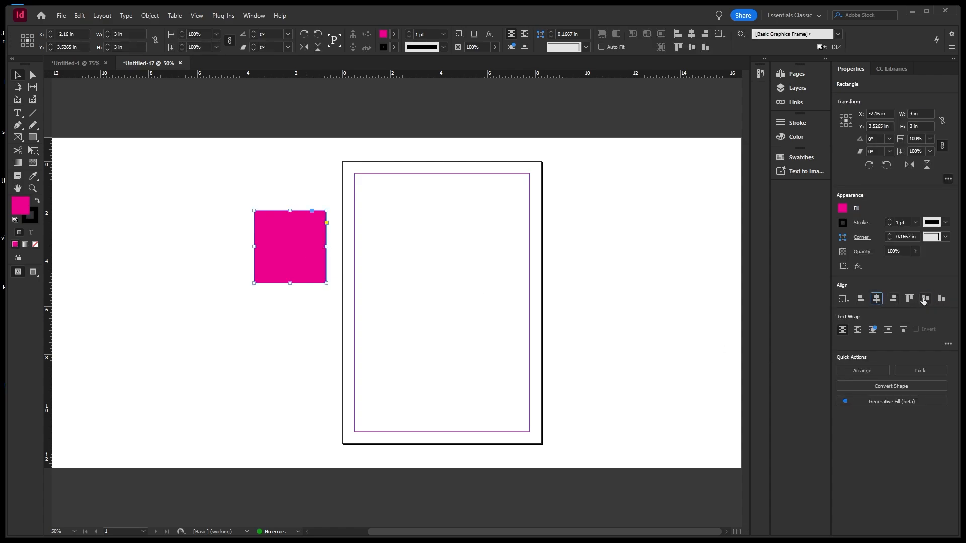
click(385, 282)
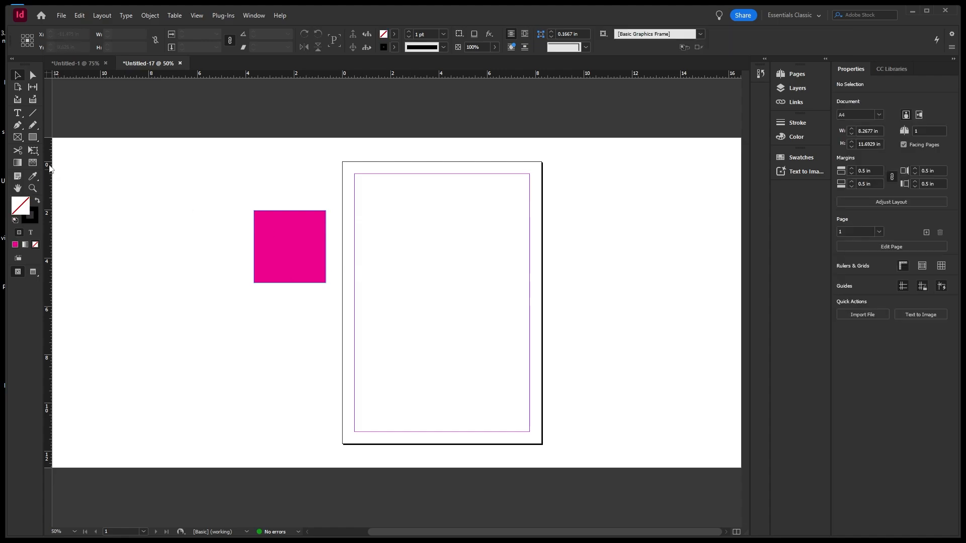
Create an unfilled rectangle 6 in wide and 6 in high on the page
click(33, 137)
click(397, 227)
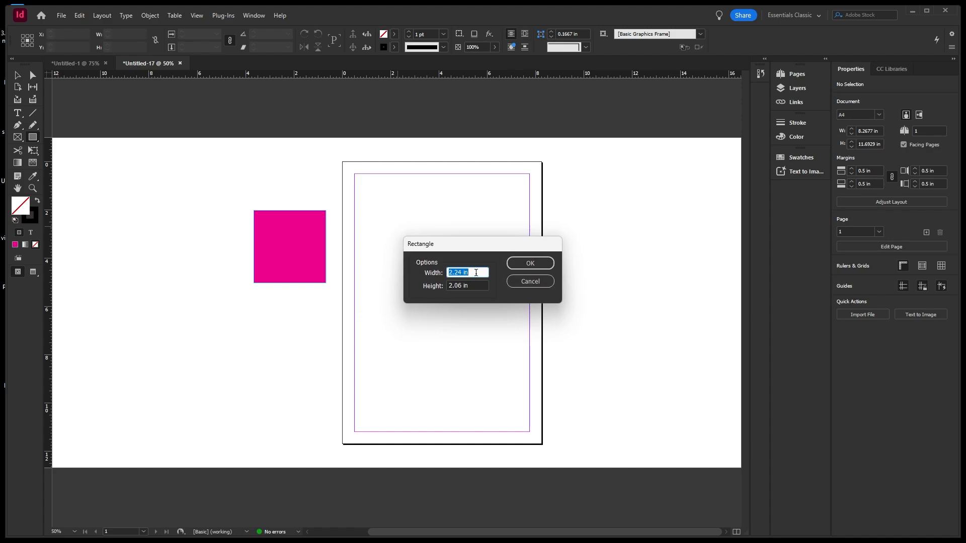
text(6)
key(Tab)
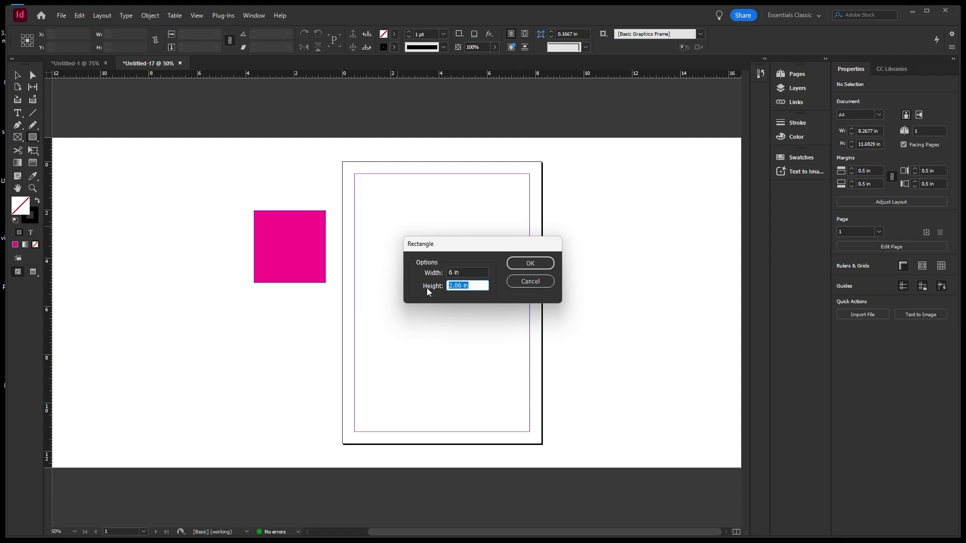
text(6)
click(541, 261)
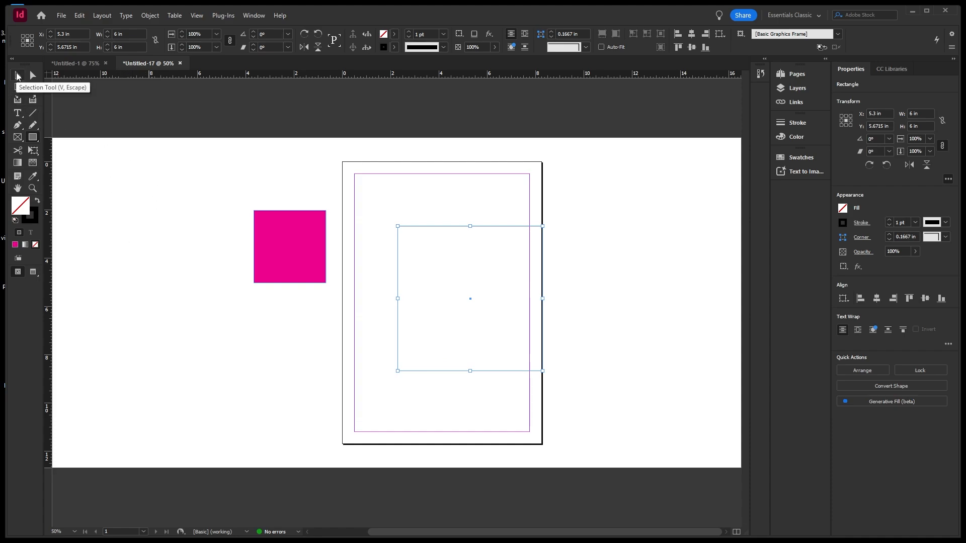
Try centre-aligning the magenta square horizontally and the 6 in square vertically, each selected alone with Align to Selection
click(17, 76)
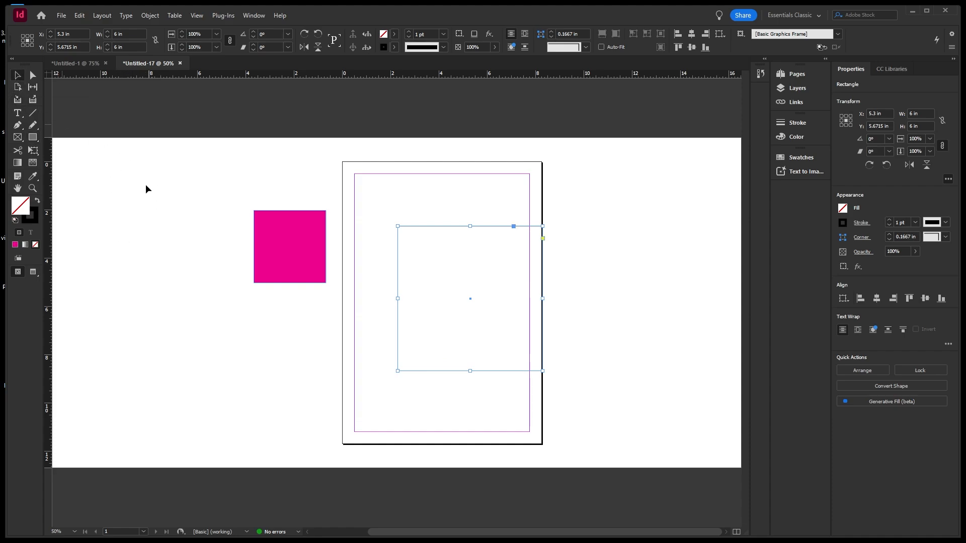
click(276, 234)
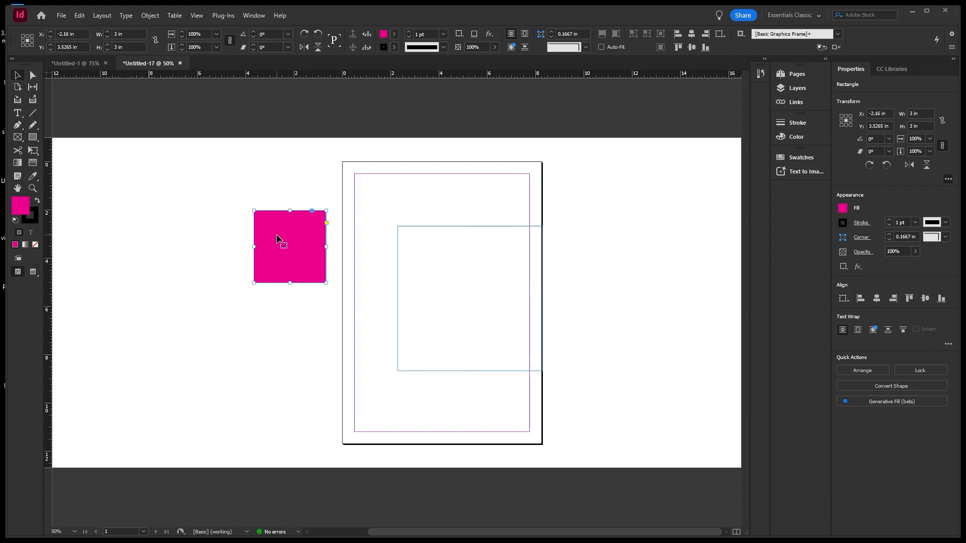
click(845, 300)
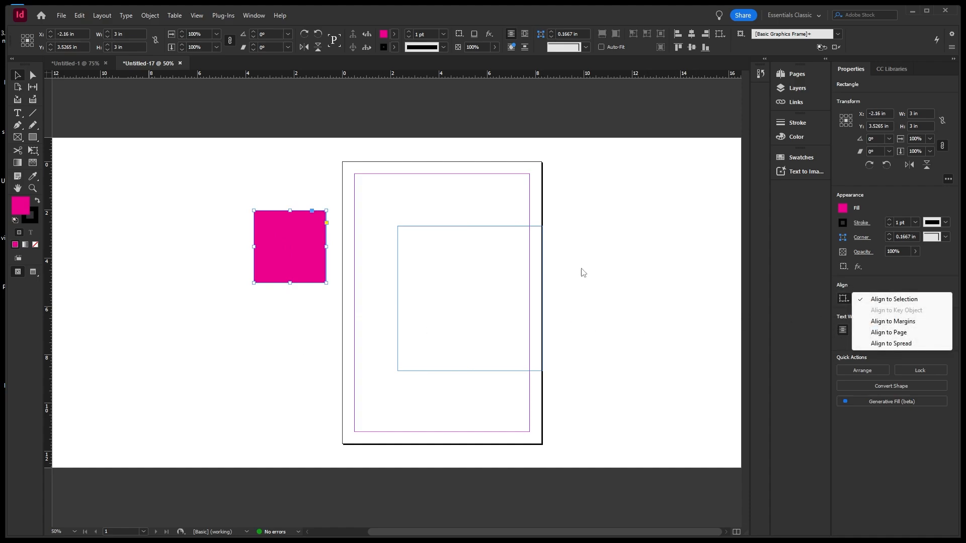
click(305, 255)
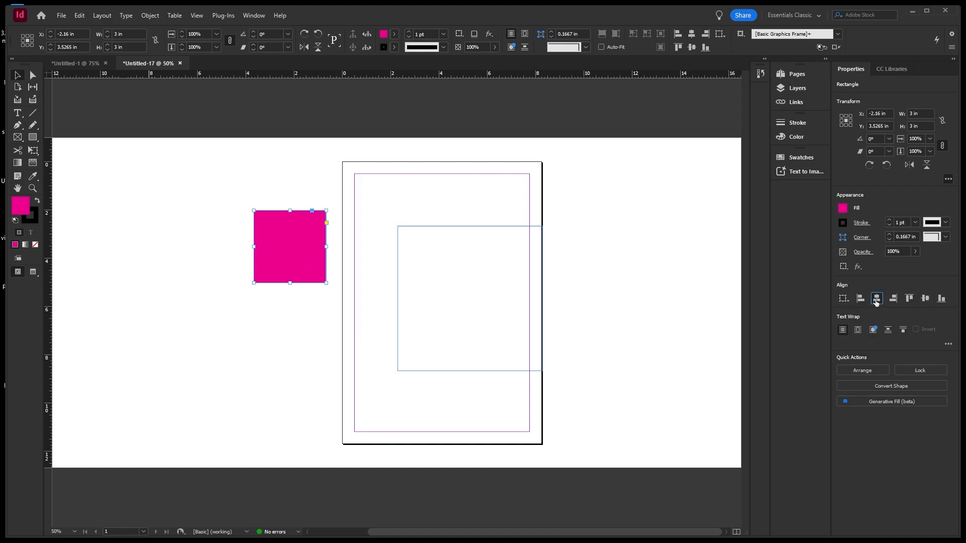
click(506, 223)
click(510, 226)
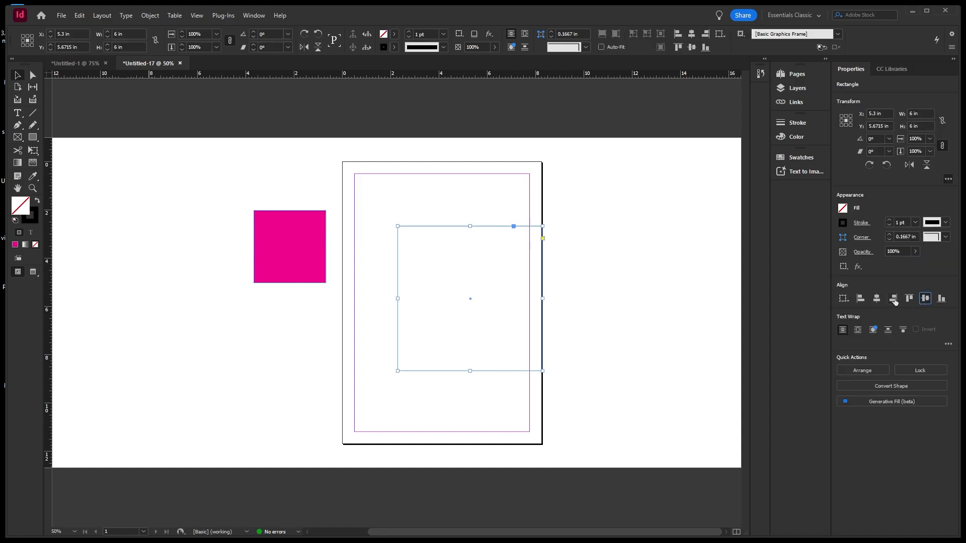
Try centring the 6 in square horizontally alone, then centre both squares on each other vertically and horizontally with Align to Selection
click(876, 299)
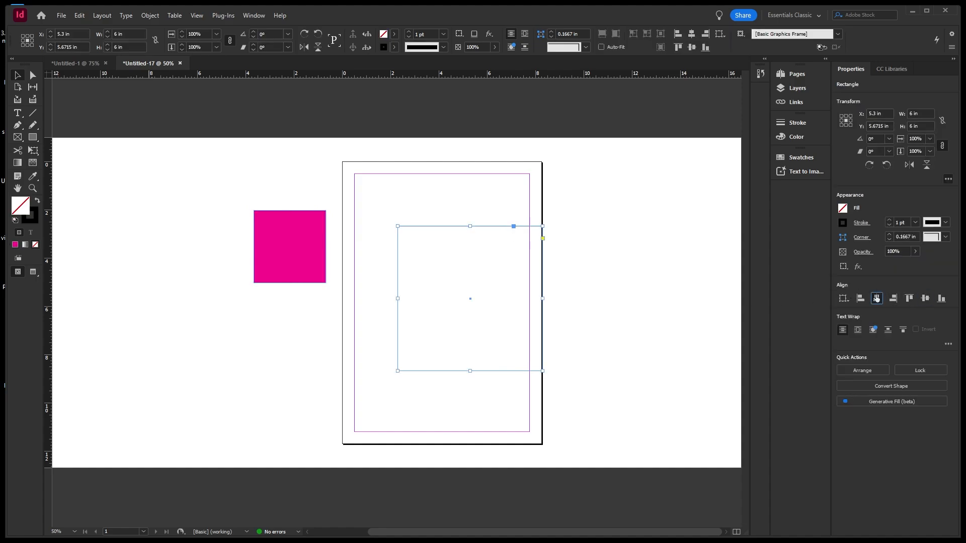
click(317, 227)
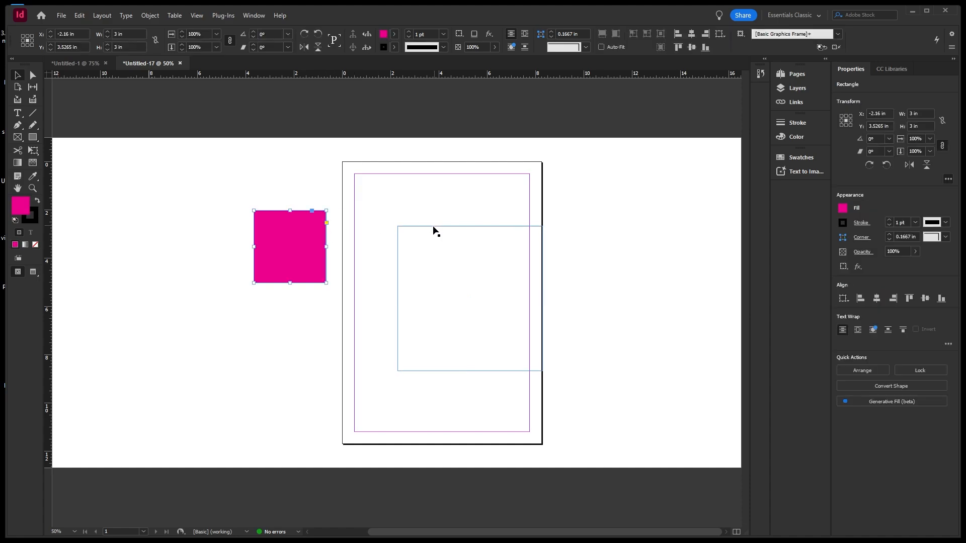
shift+click(433, 228)
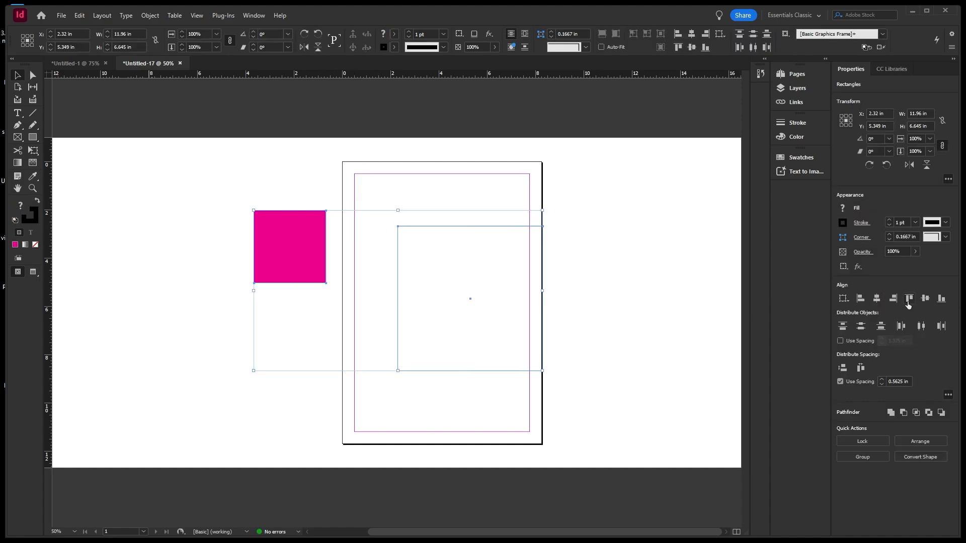
click(924, 300)
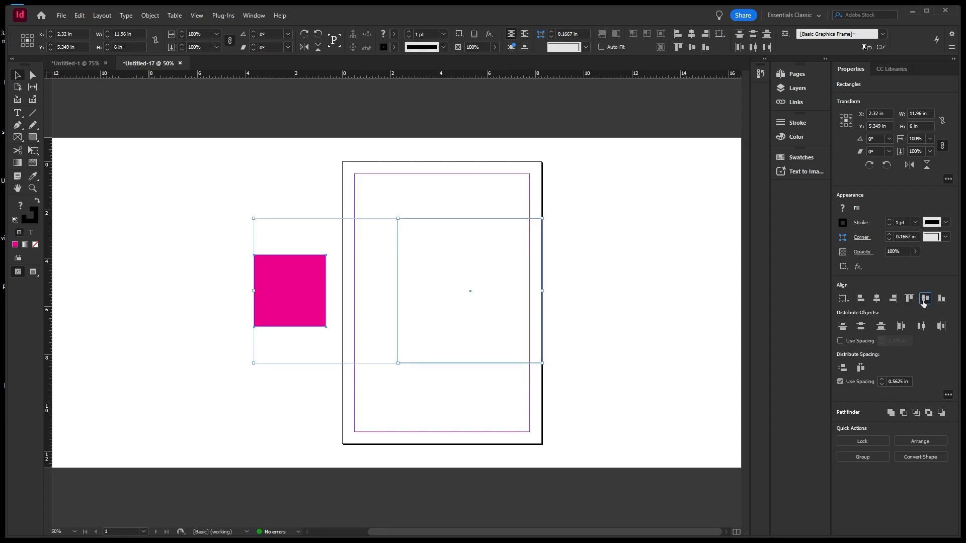
click(876, 302)
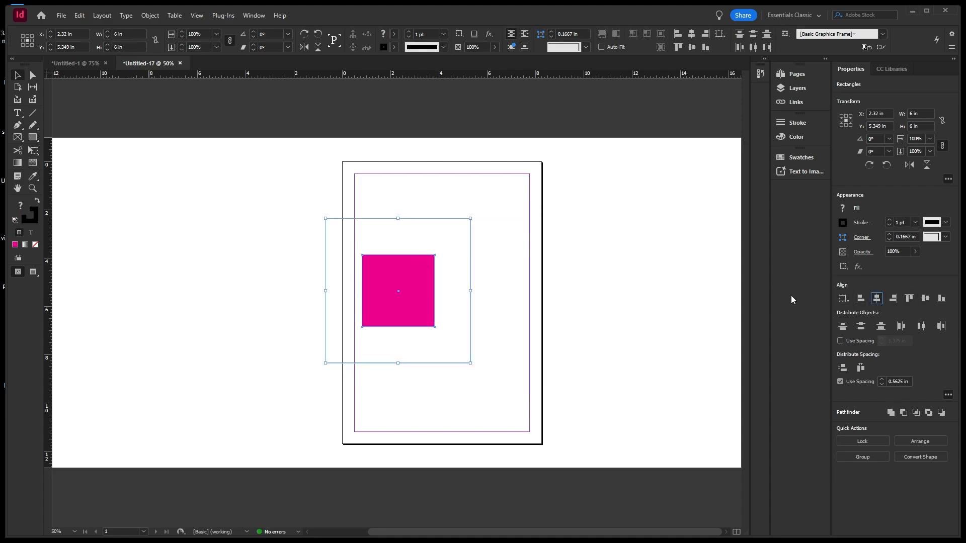
Try aligning the two squares by their left, right, top and bottom edges, ending with both centres aligned again
click(860, 299)
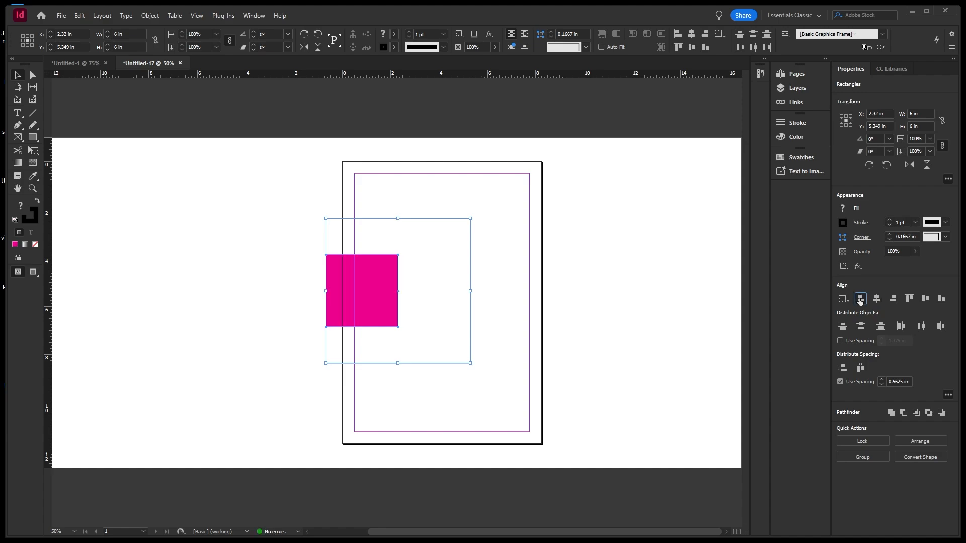
click(893, 299)
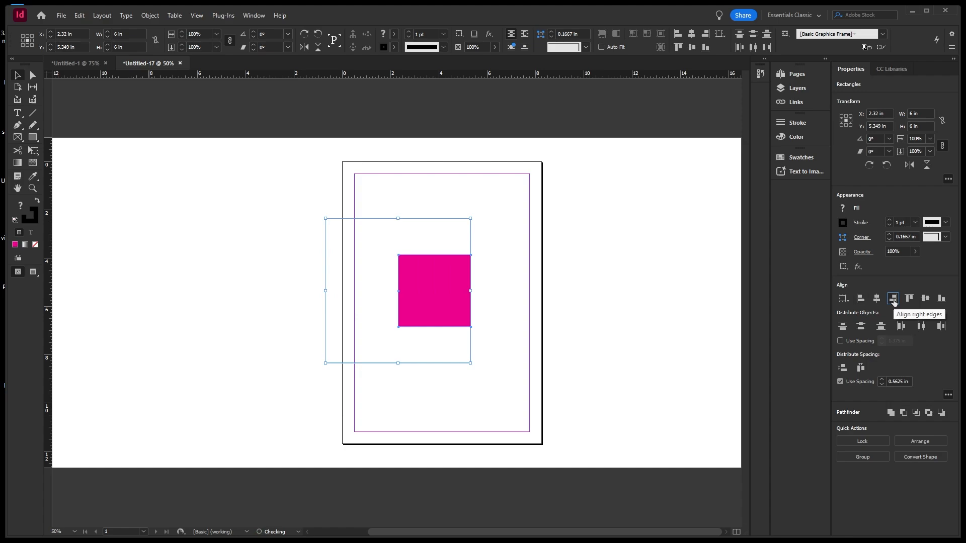
click(860, 299)
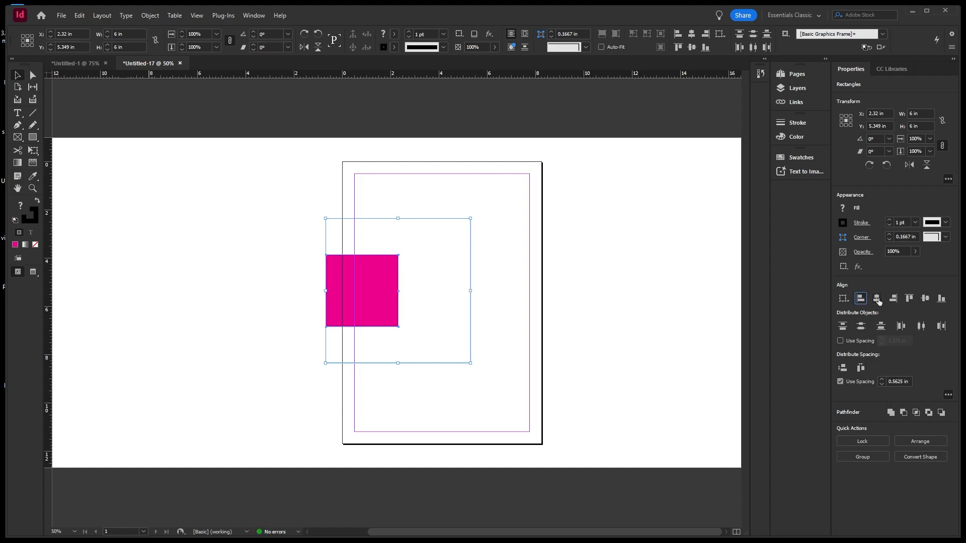
click(909, 299)
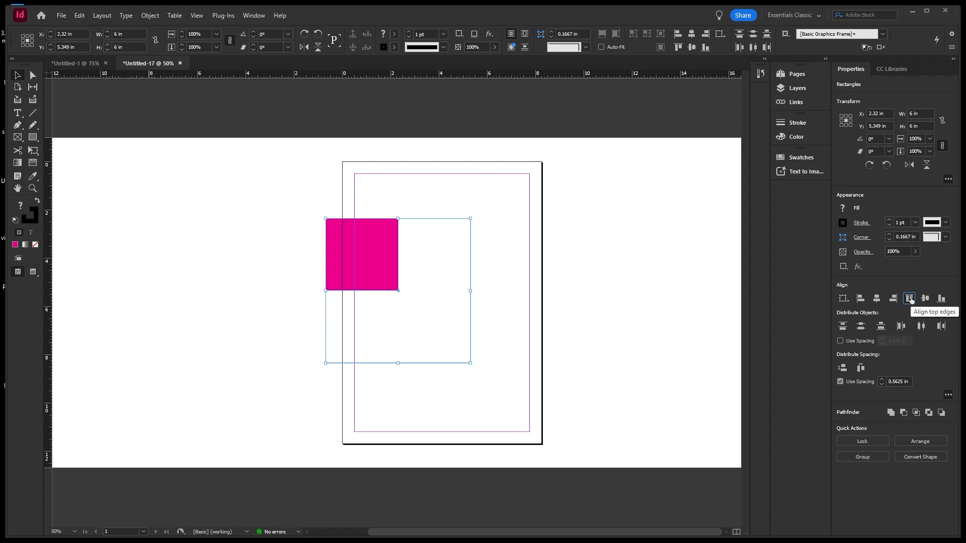
click(939, 299)
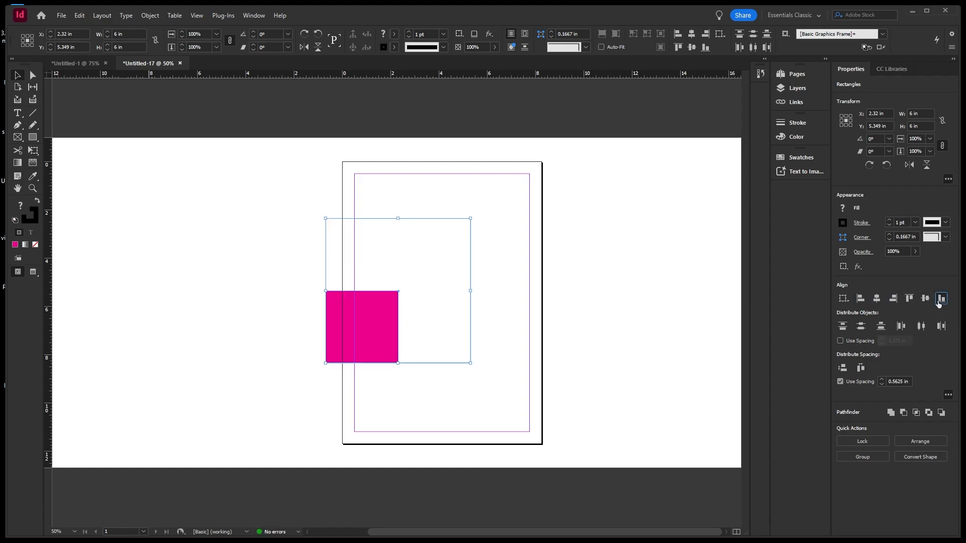
click(924, 298)
click(876, 298)
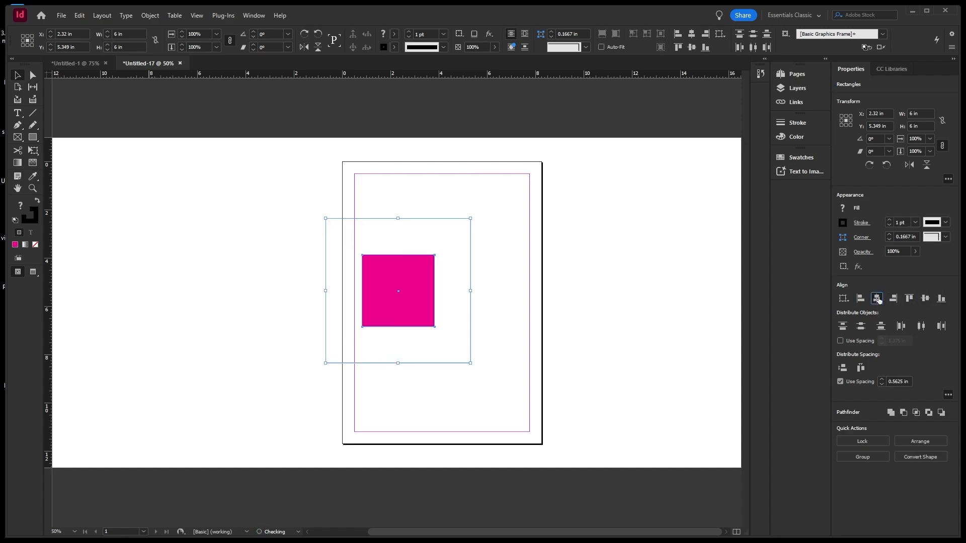
Move the magenta square onto the pasteboard at about X -5.18 in, Y 3.67 in, and set the alignment target to Align to Margins
click(555, 256)
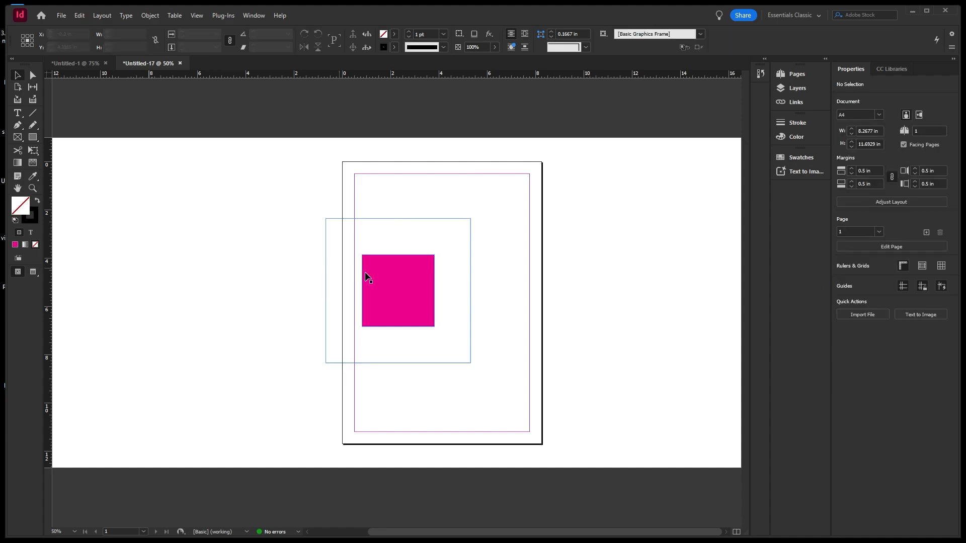
click(397, 279)
drag(397, 281, 216, 240)
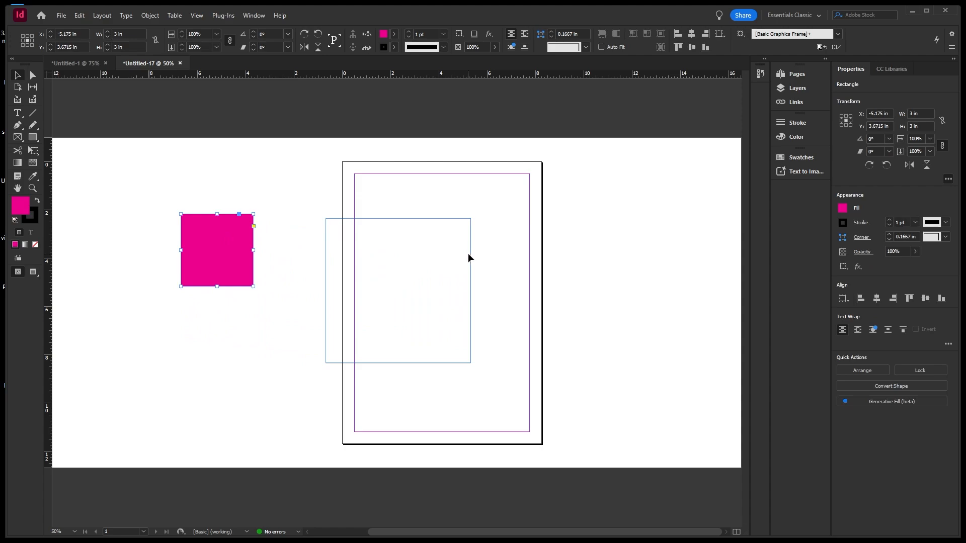
click(731, 300)
click(465, 281)
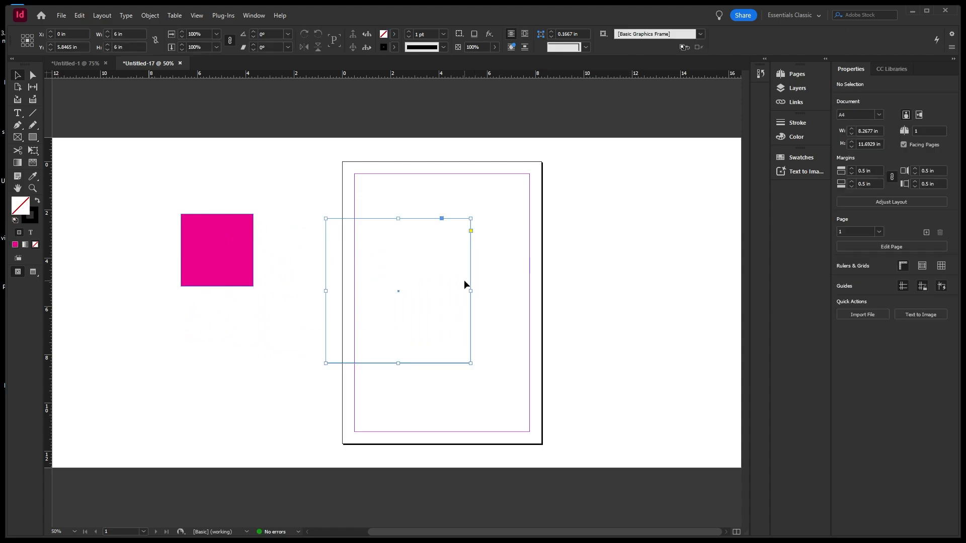
click(844, 299)
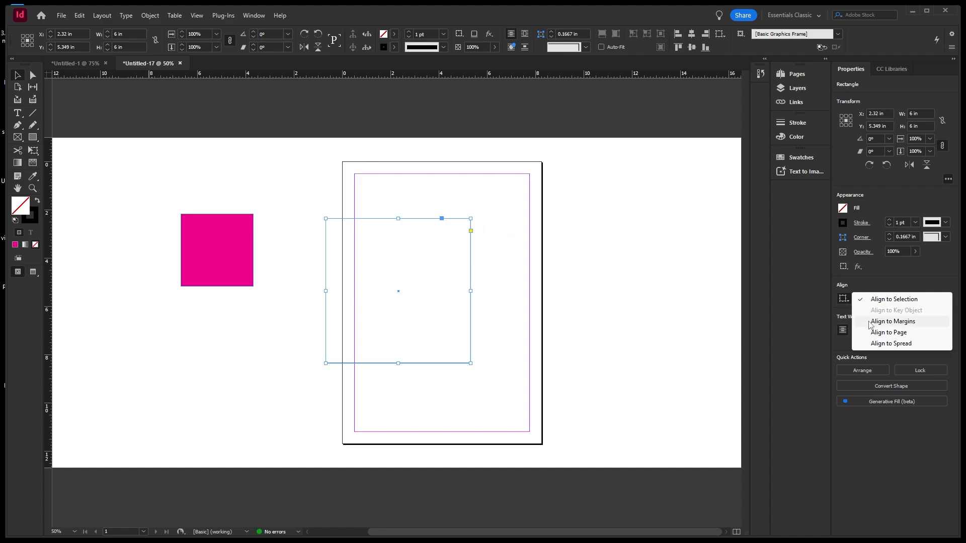
click(891, 322)
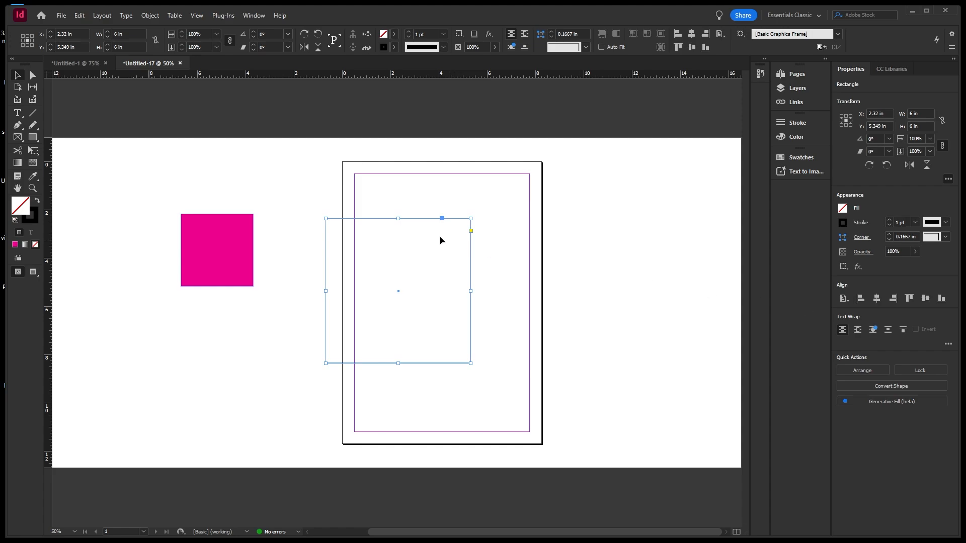
Move the 6 in square onto the pasteboard lower left of the page and the magenta square to about X -2.05 in, Y 3.88 in
click(421, 226)
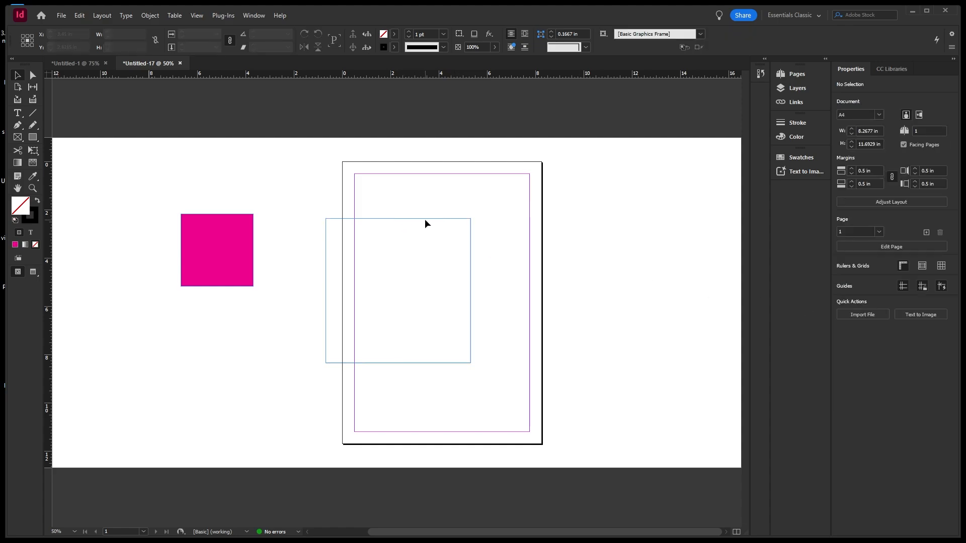
click(425, 218)
drag(425, 218, 264, 317)
drag(247, 251, 319, 255)
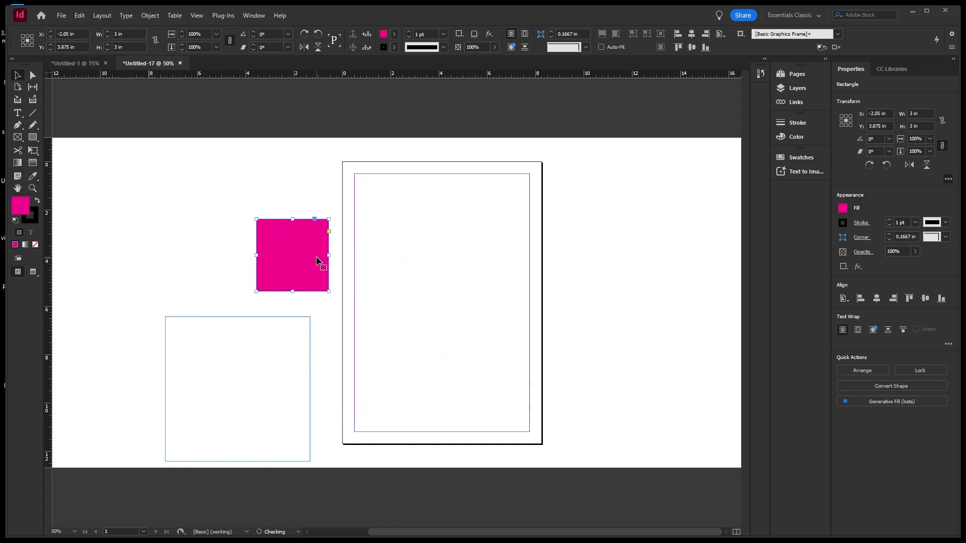
Centre the magenta square vertically and horizontally within the page margins using Align to Margins
click(844, 298)
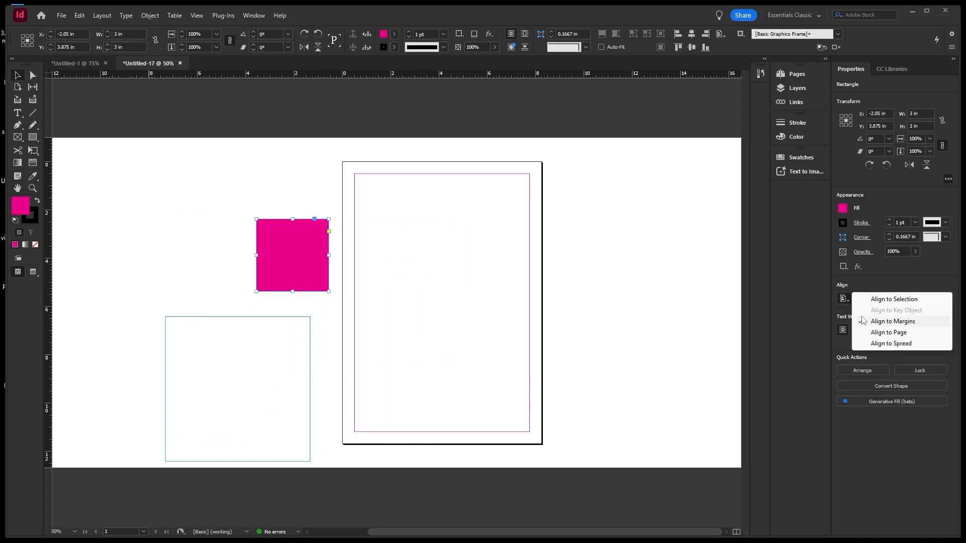
click(890, 322)
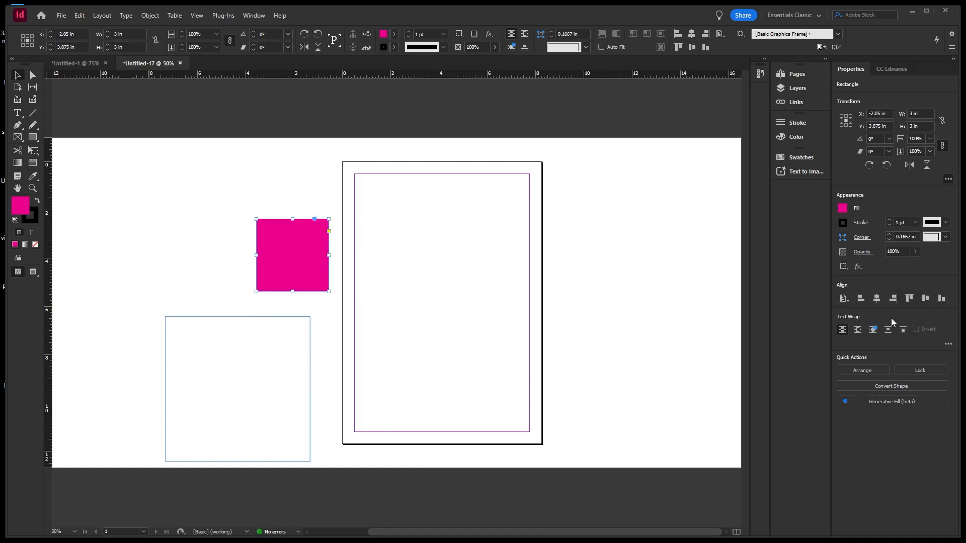
click(924, 300)
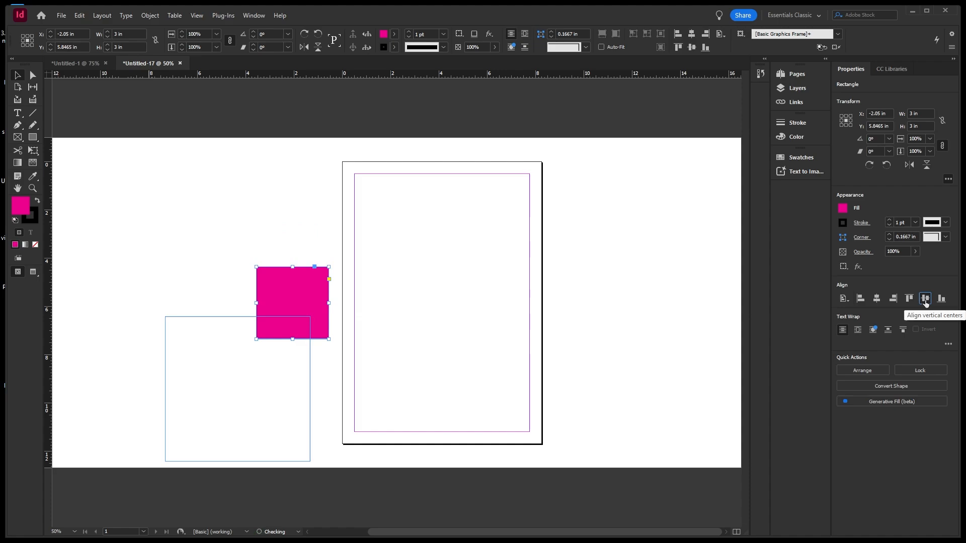
click(876, 298)
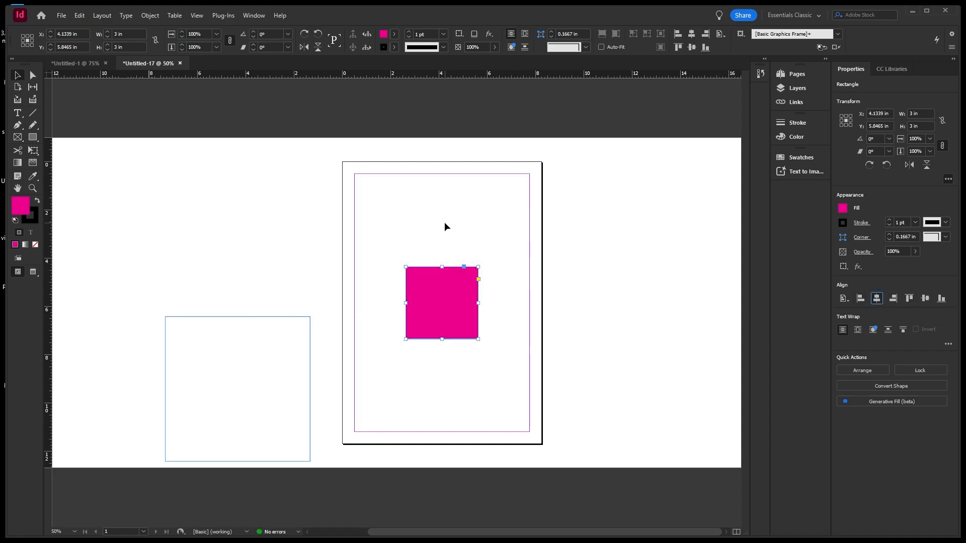
Align the magenta square to the left, bottom, top and right margins in turn, finishing horizontally centred against the top margin
click(861, 300)
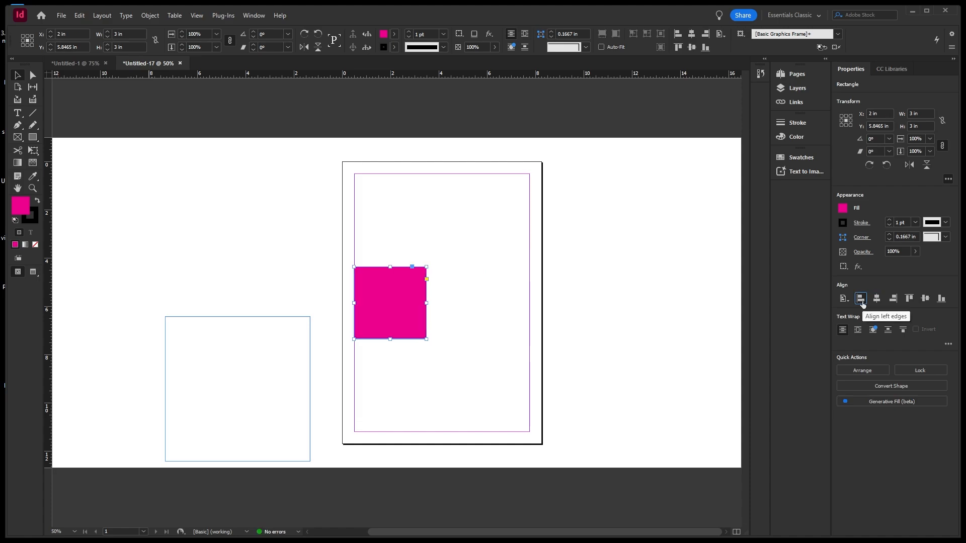
click(938, 300)
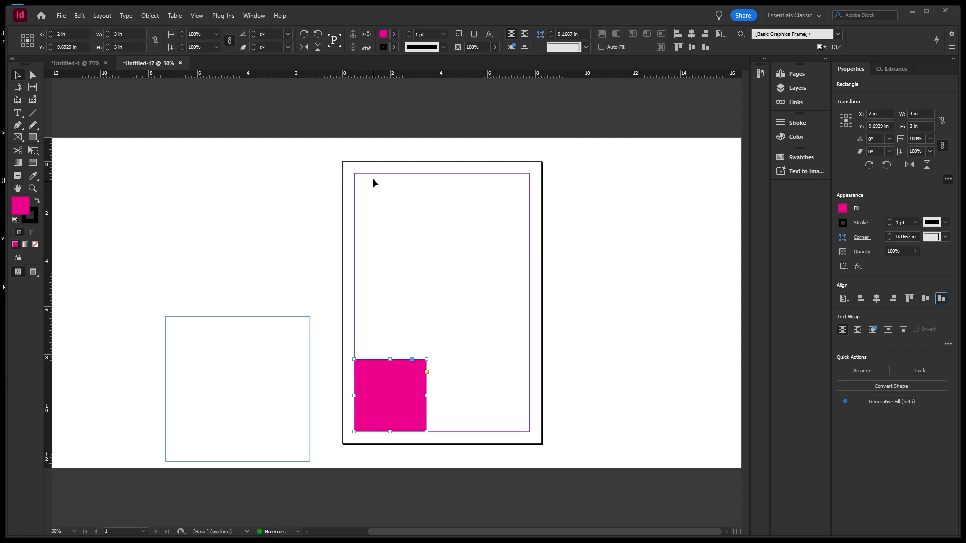
click(924, 299)
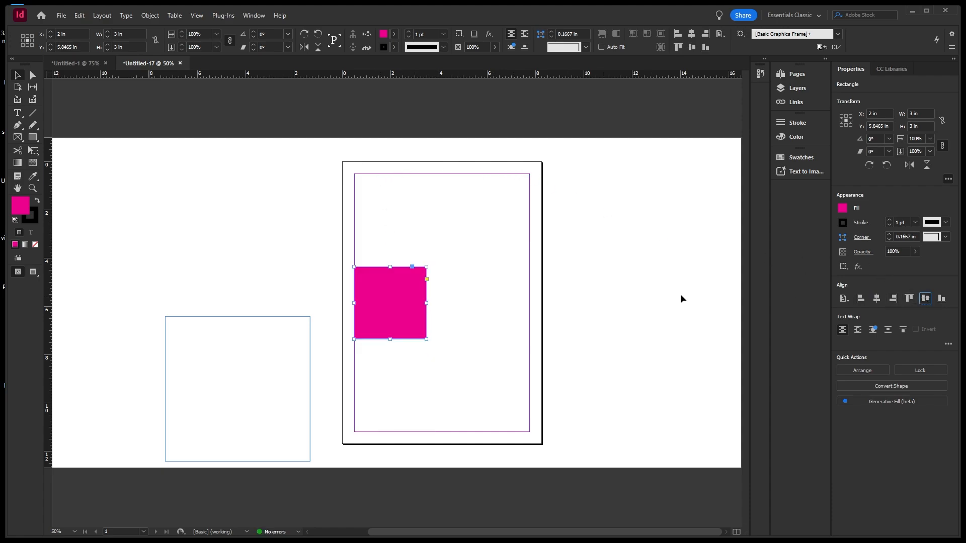
click(908, 299)
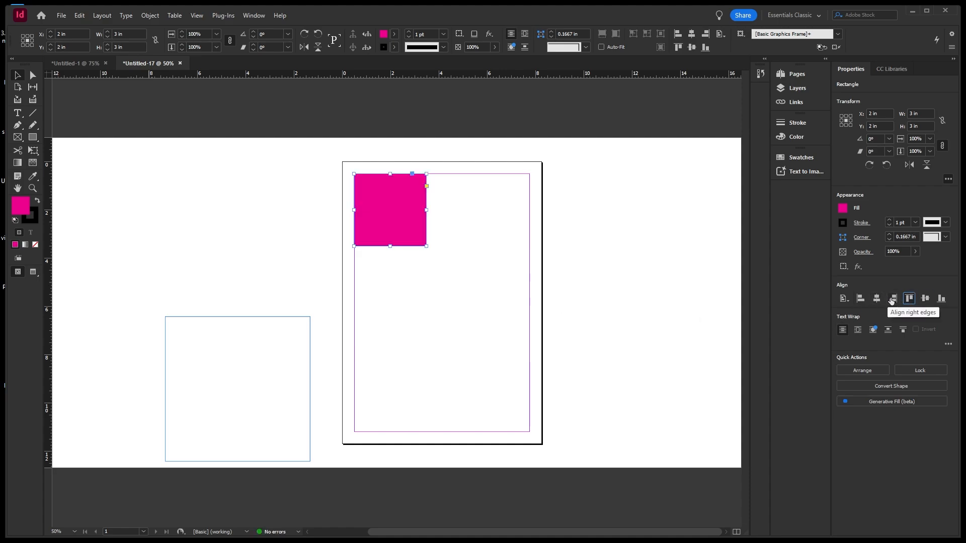
click(889, 301)
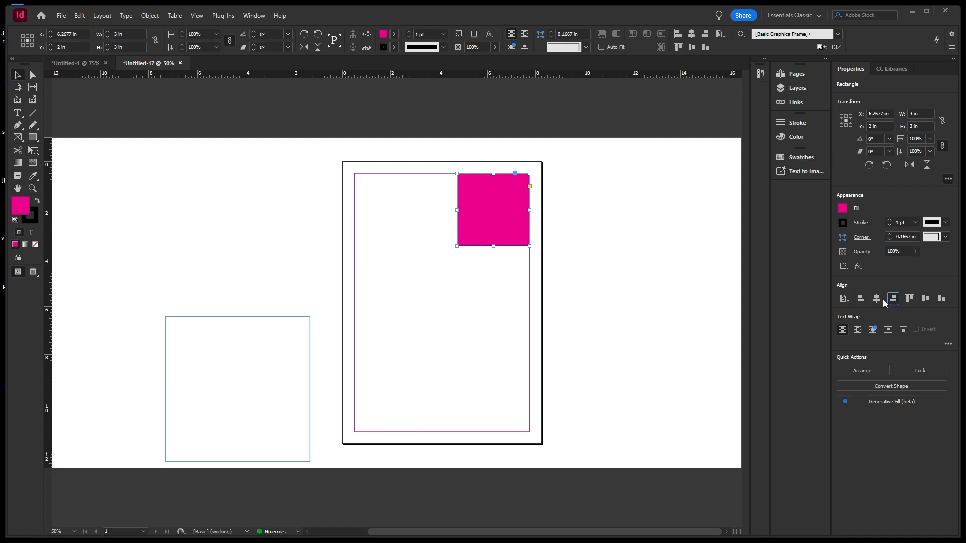
click(876, 299)
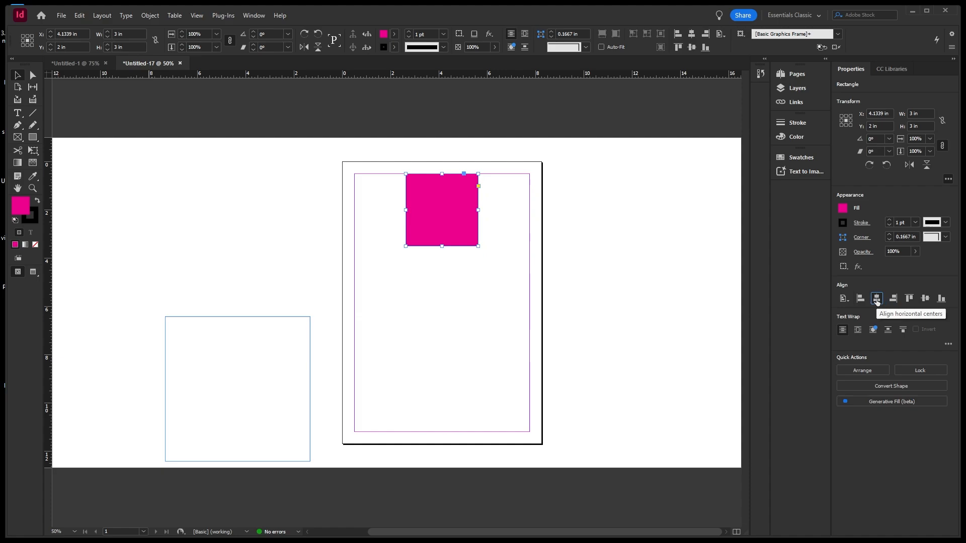
Move the magenta square onto the pasteboard at about X -2.68 in, Y 2.67 in, and set the alignment target to Align to Page
drag(442, 209, 277, 220)
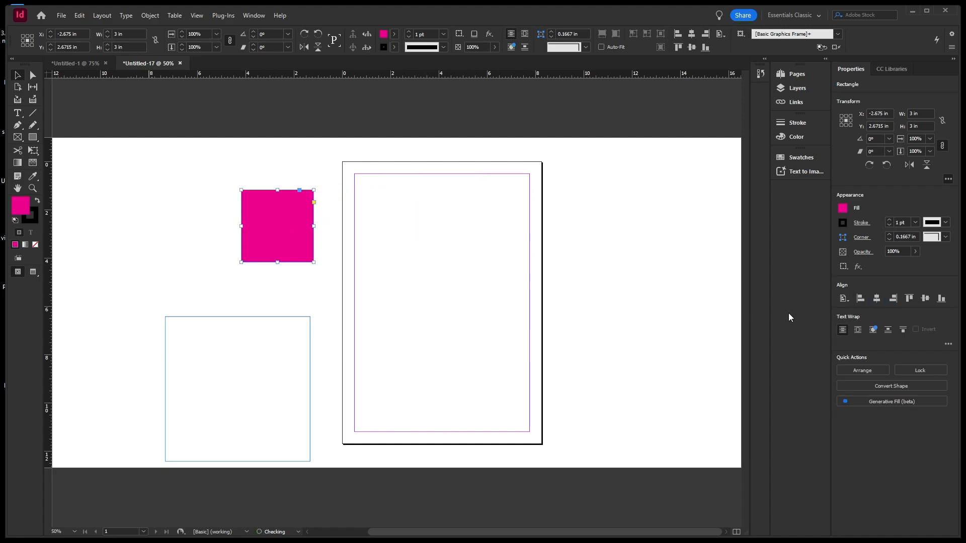
click(850, 300)
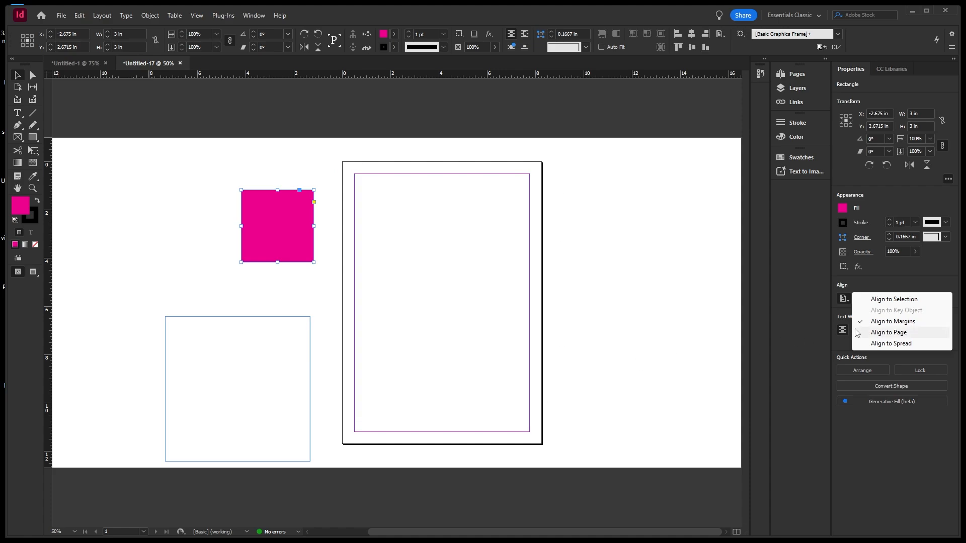
click(879, 334)
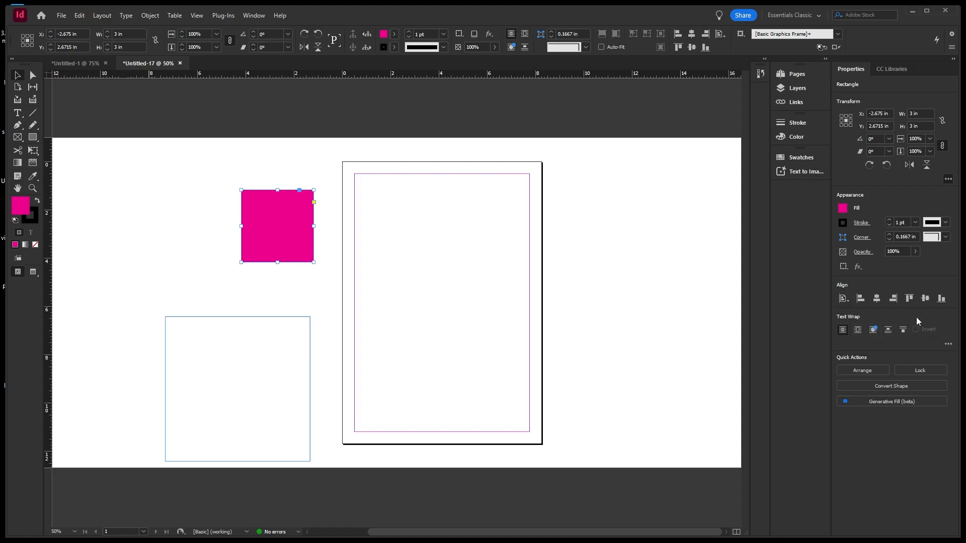
Centre the magenta square on the page both ways, try aligning it to the page's bottom edge, and centre it vertically again
click(925, 301)
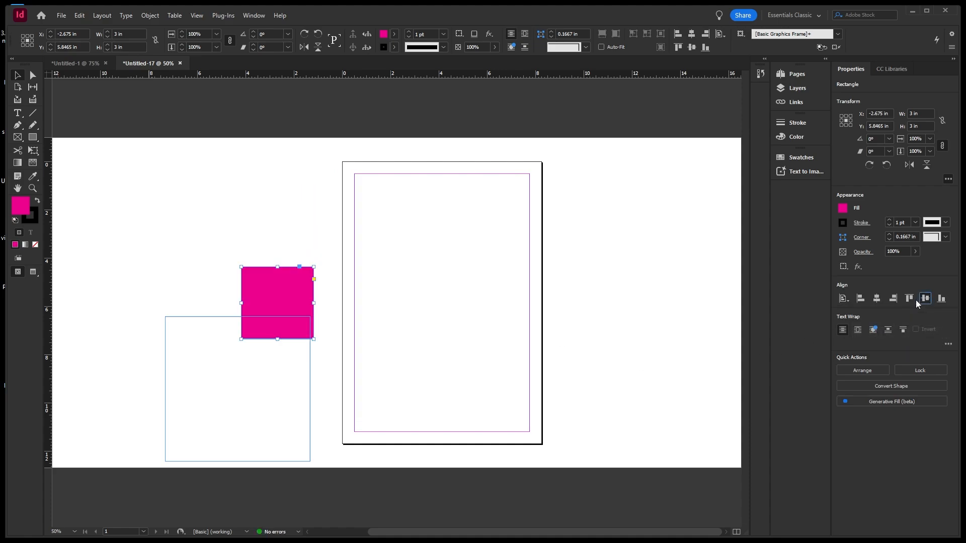
click(876, 299)
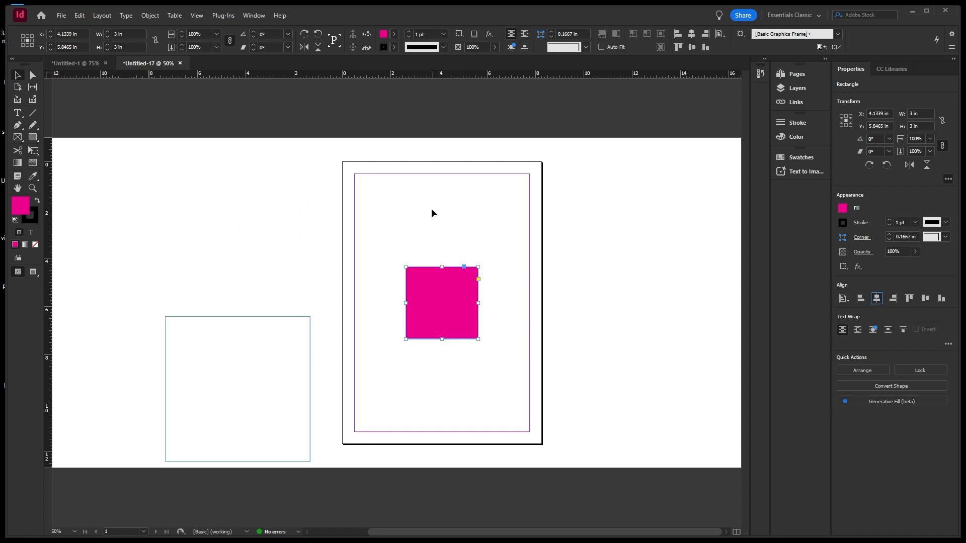
click(940, 299)
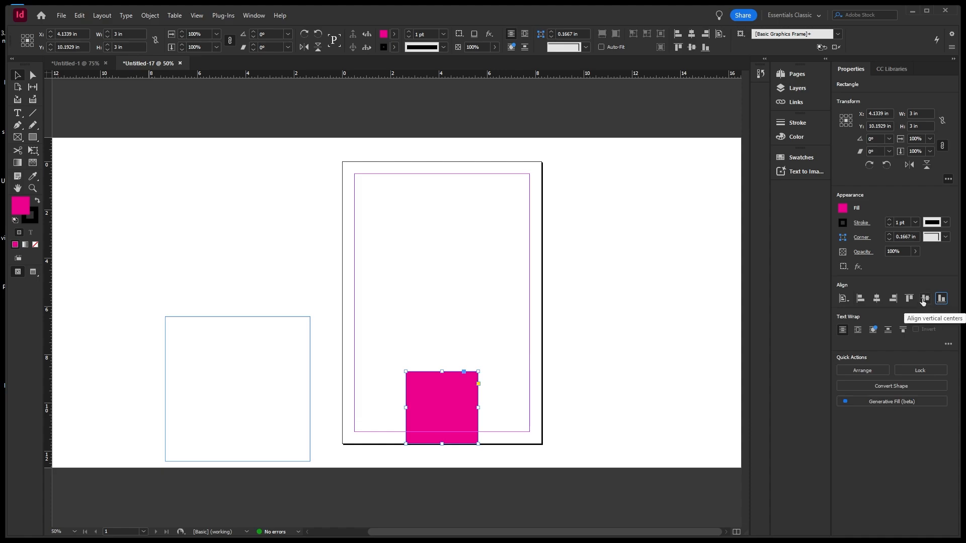
click(924, 299)
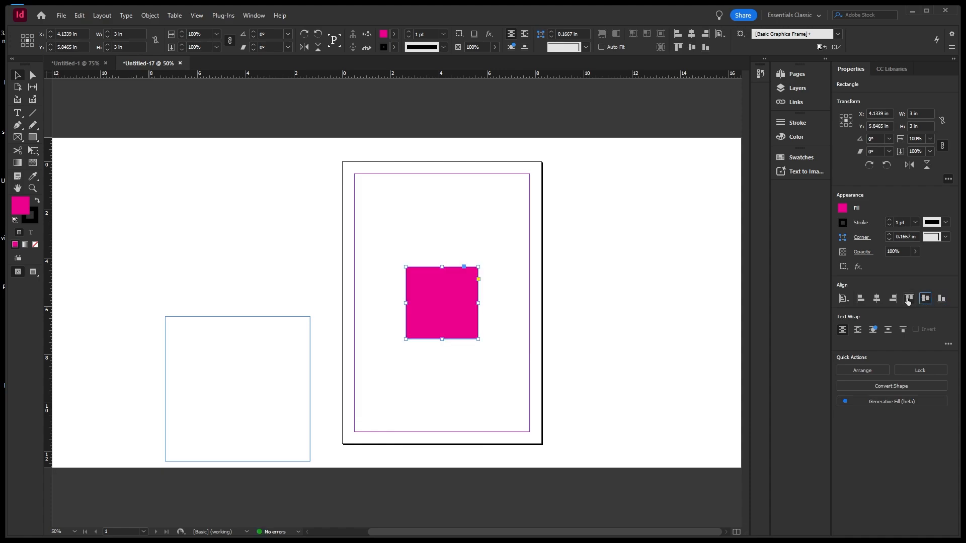
Align the magenta square to the page's top edge, right edge, horizontal centre and left edge in turn
click(908, 300)
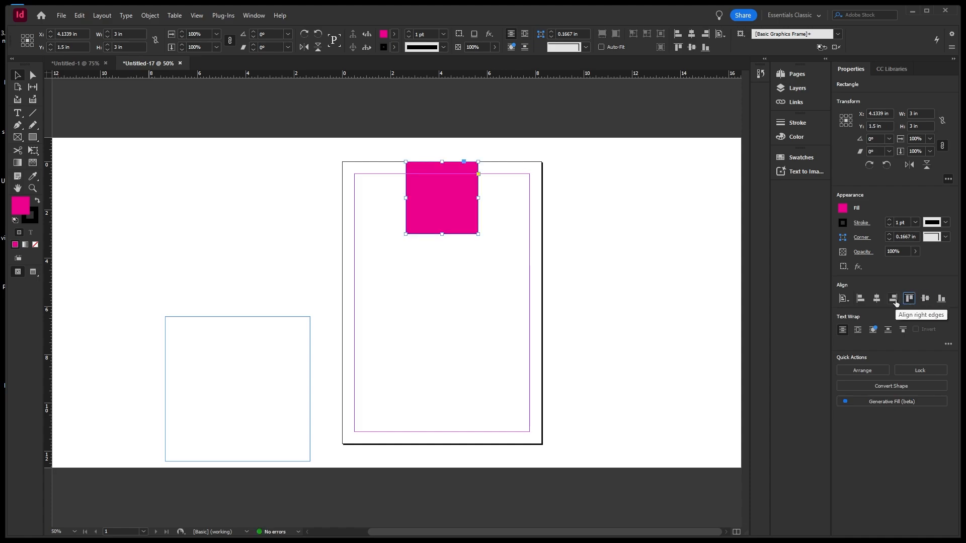
click(892, 300)
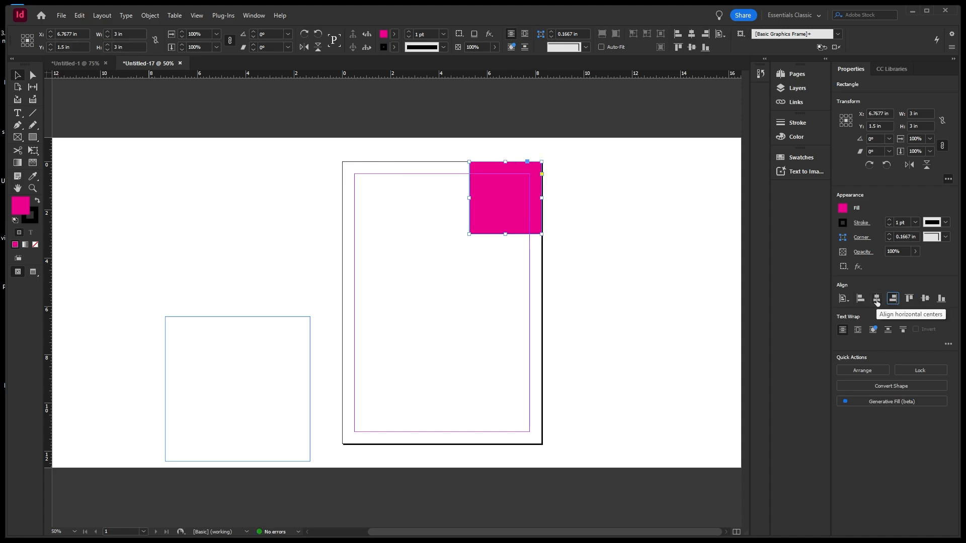
click(876, 299)
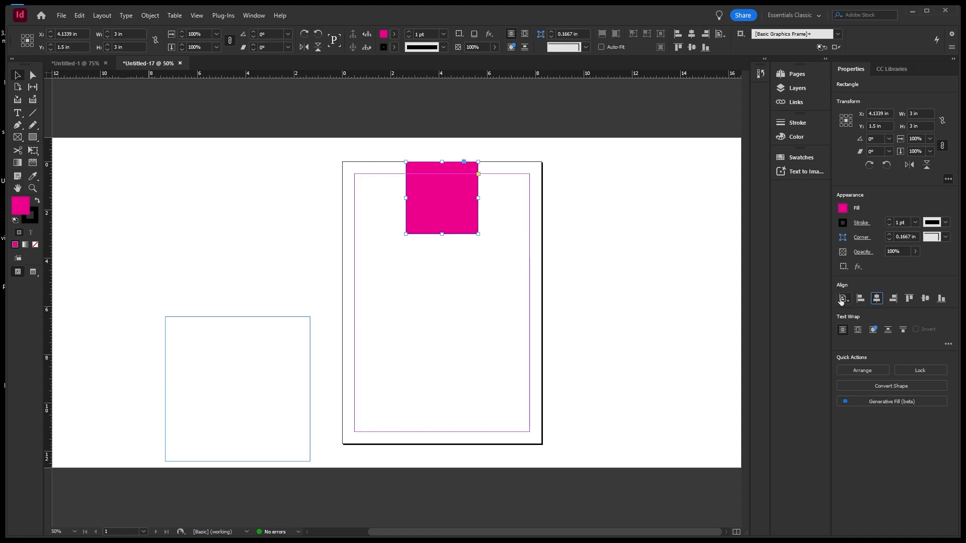
click(859, 299)
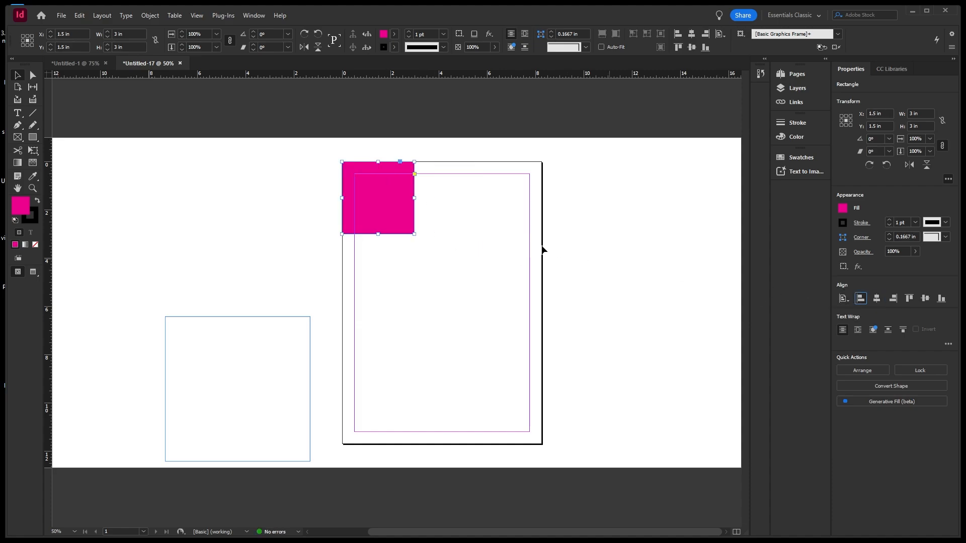
Move the magenta square onto the pasteboard at about X -3.88 in, Y 1.67 in, and deselect it
drag(397, 209, 267, 212)
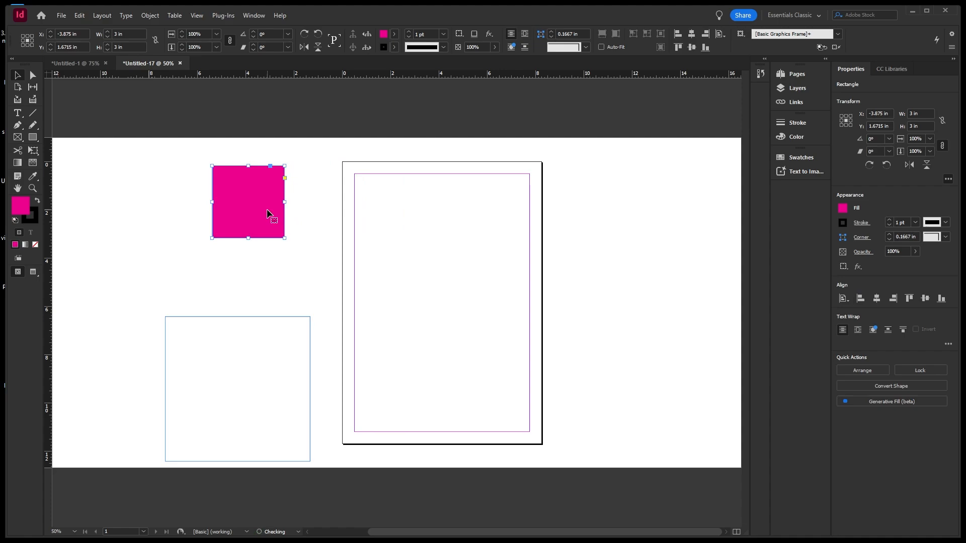
click(847, 302)
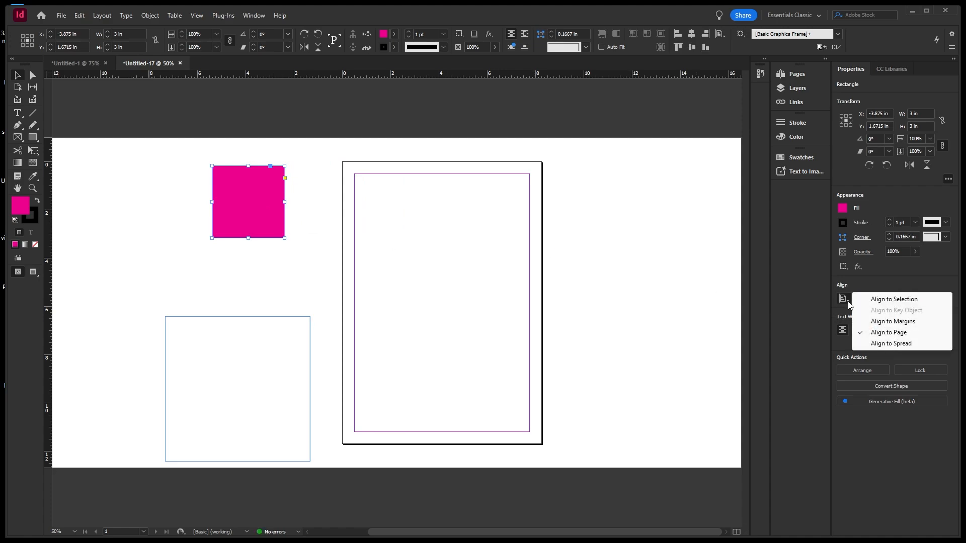
click(559, 208)
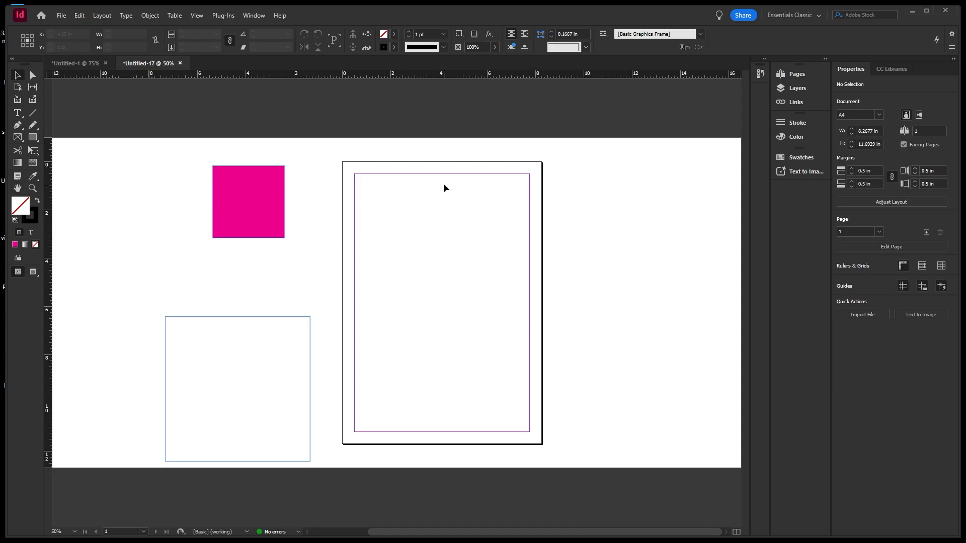
drag(441, 182, 422, 297)
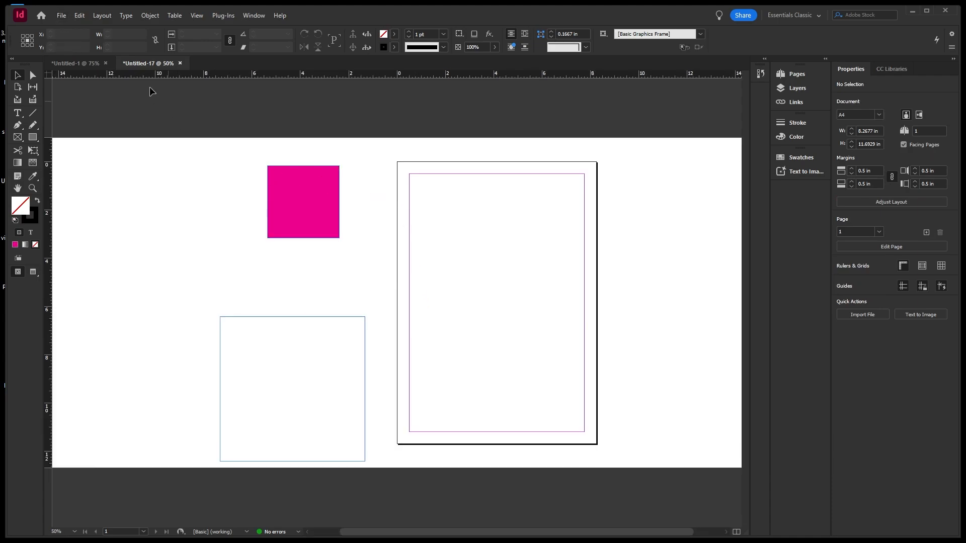
Create a new A4 portrait document with 3 facing pages
click(61, 16)
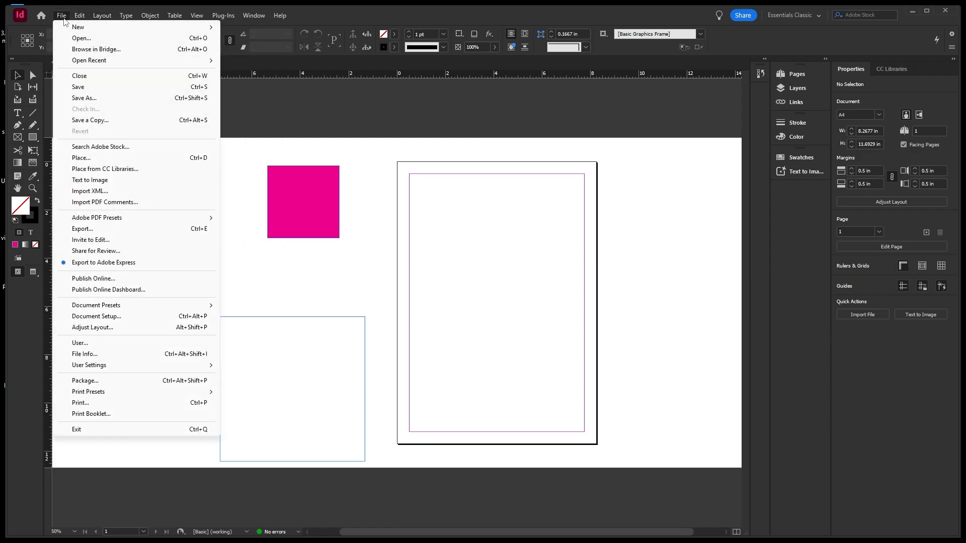
mouse_move(159, 29)
click(249, 27)
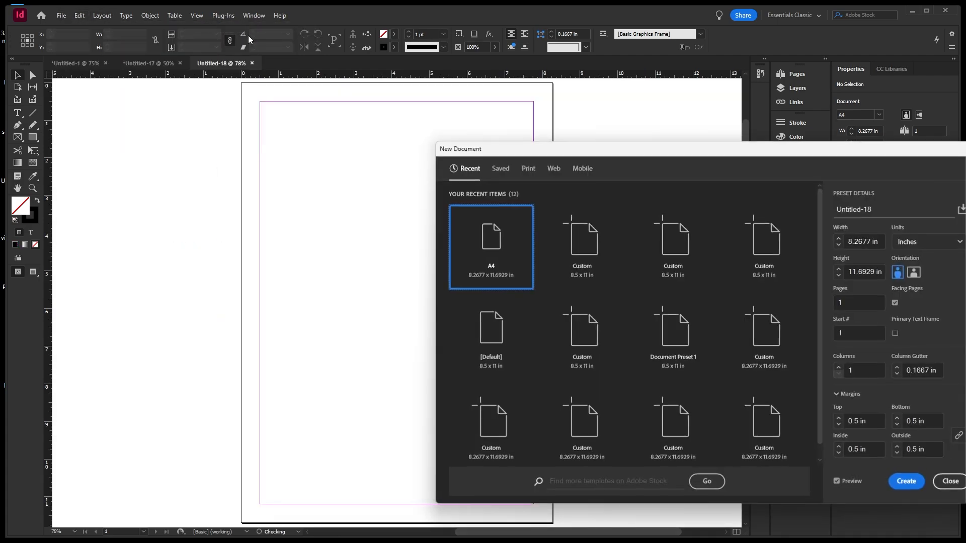
click(850, 303)
text(3)
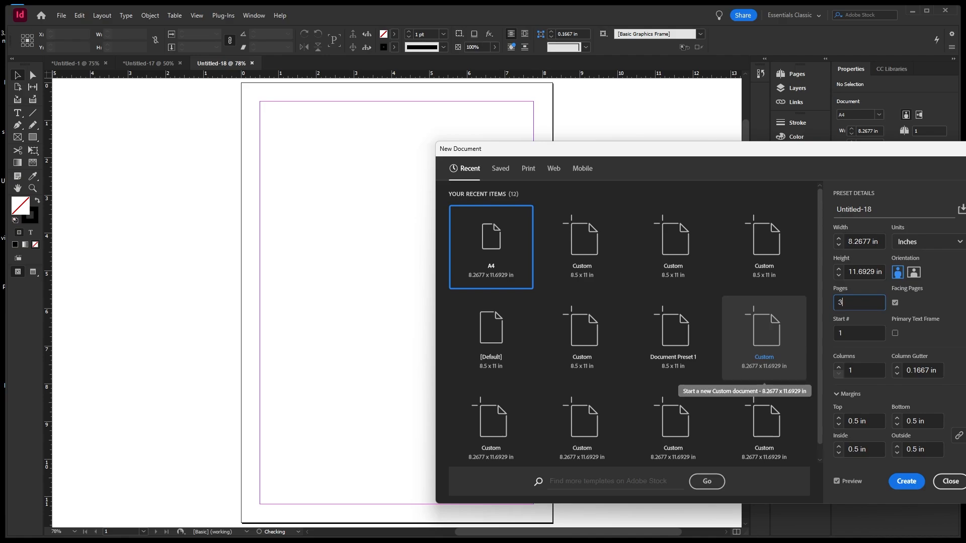
click(894, 481)
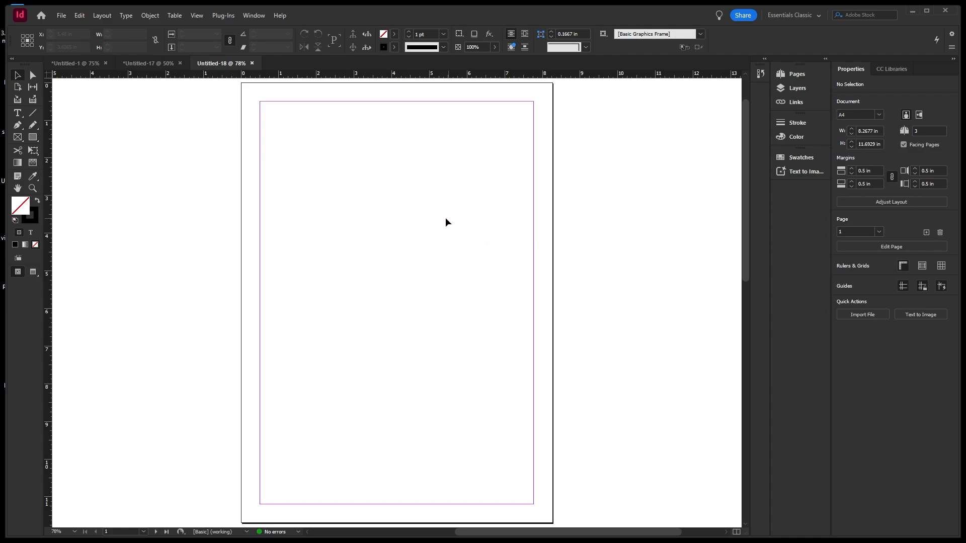
Create a rectangle 8 in wide and 6 in high on the two-page spread, starting within the left page's margins
scroll(407, 195, down, 3)
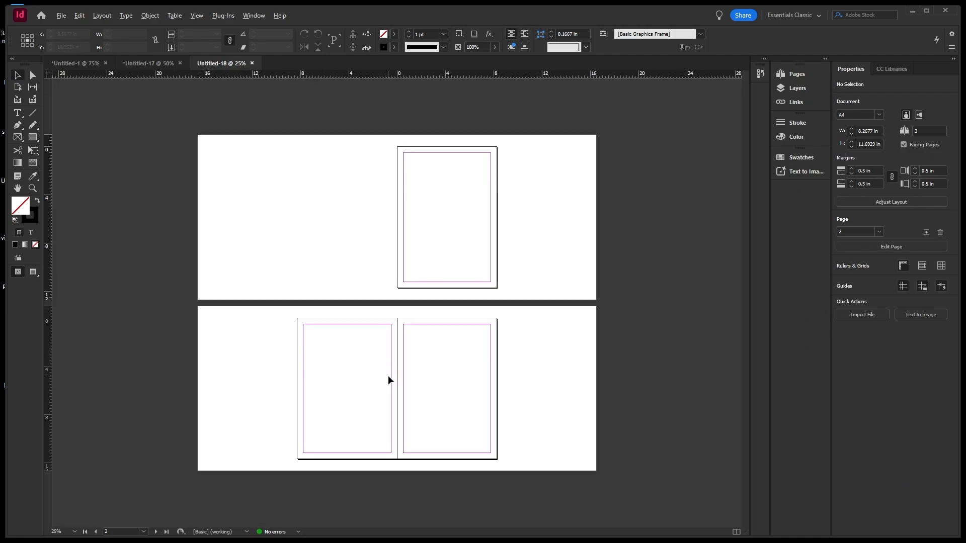
scroll(408, 413, up, 3)
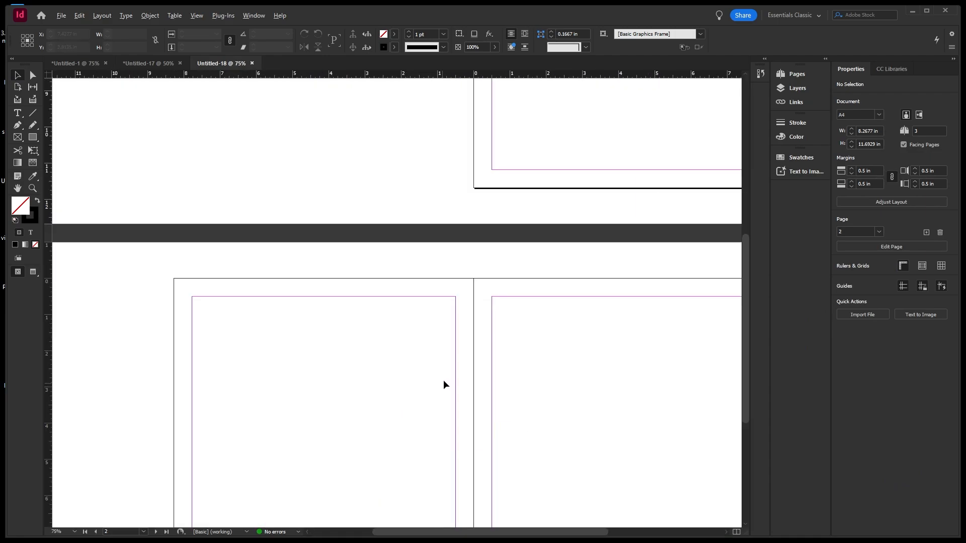
scroll(443, 385, down, 3)
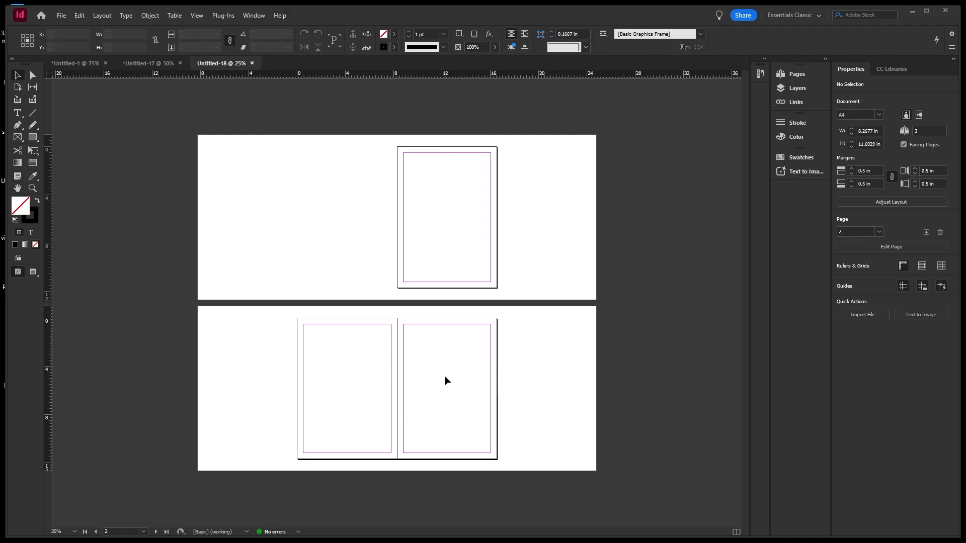
key(h)
scroll(393, 416, up, 2)
drag(437, 409, 429, 287)
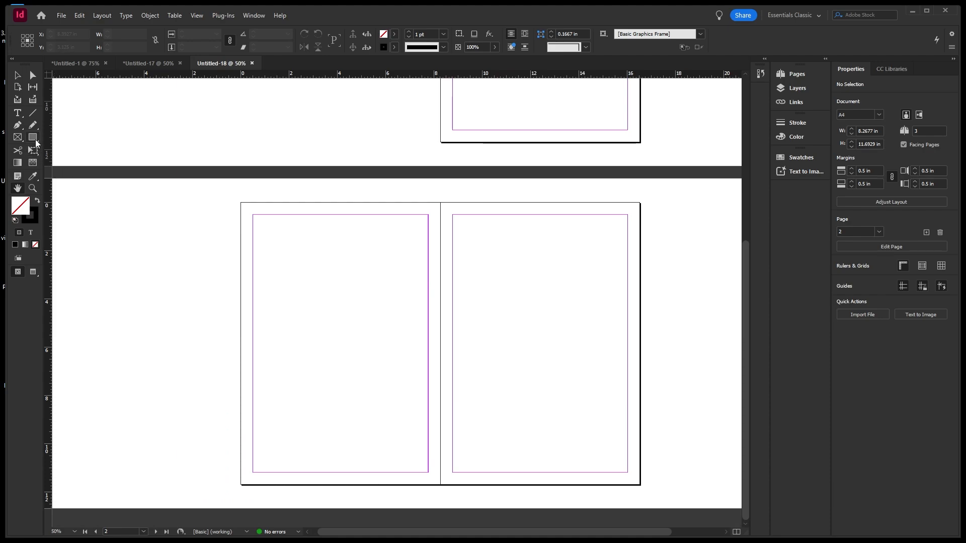
click(35, 141)
click(281, 272)
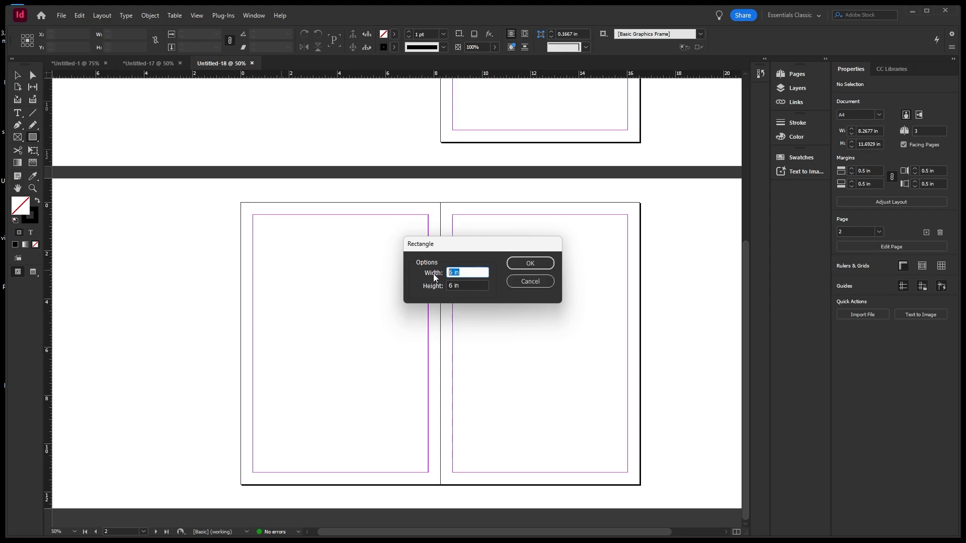
text(8)
click(530, 263)
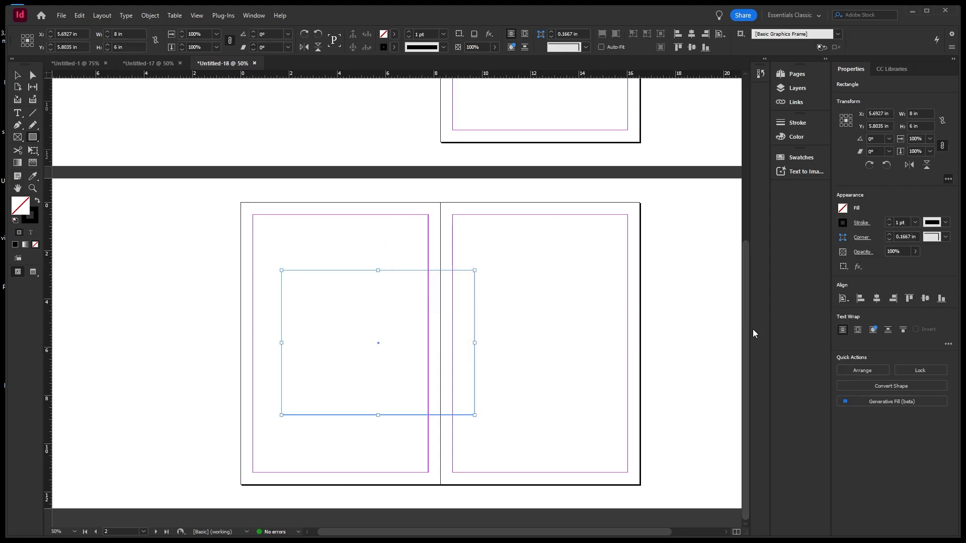
Centre the rectangle vertically and horizontally on the left page using Align to Page
click(844, 300)
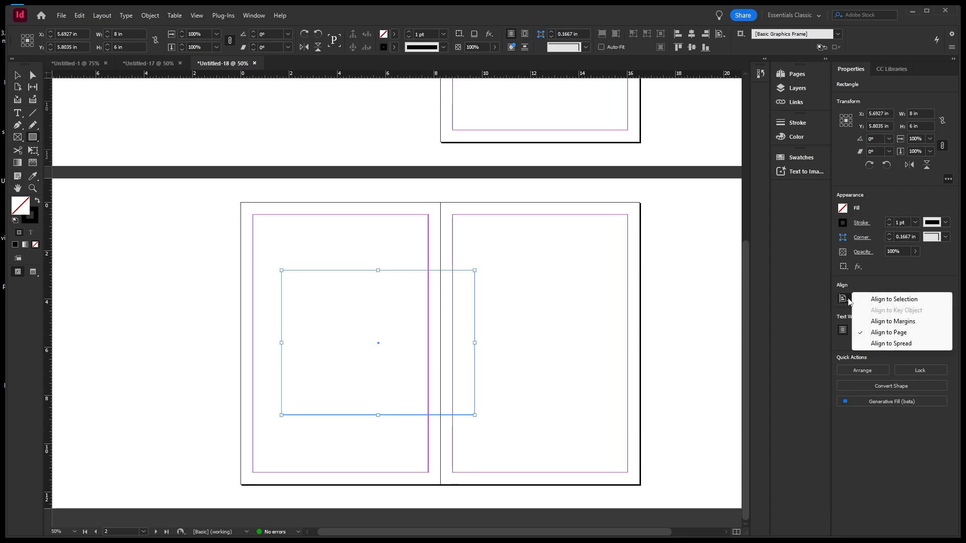
click(874, 333)
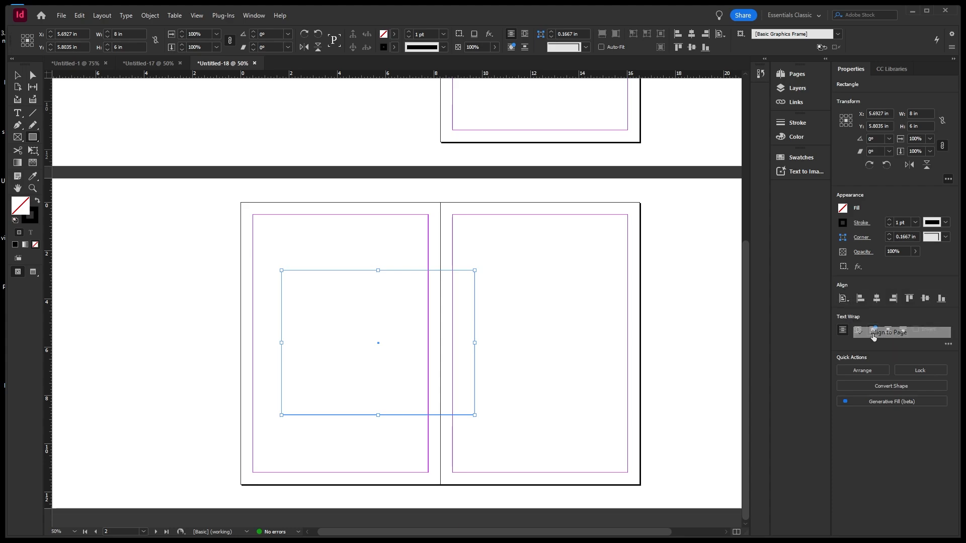
click(925, 300)
click(876, 299)
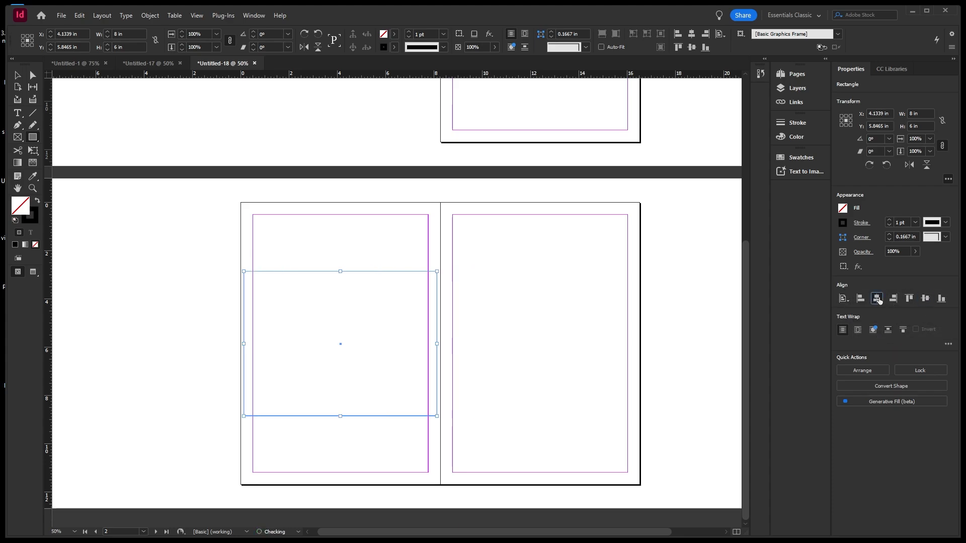
click(924, 300)
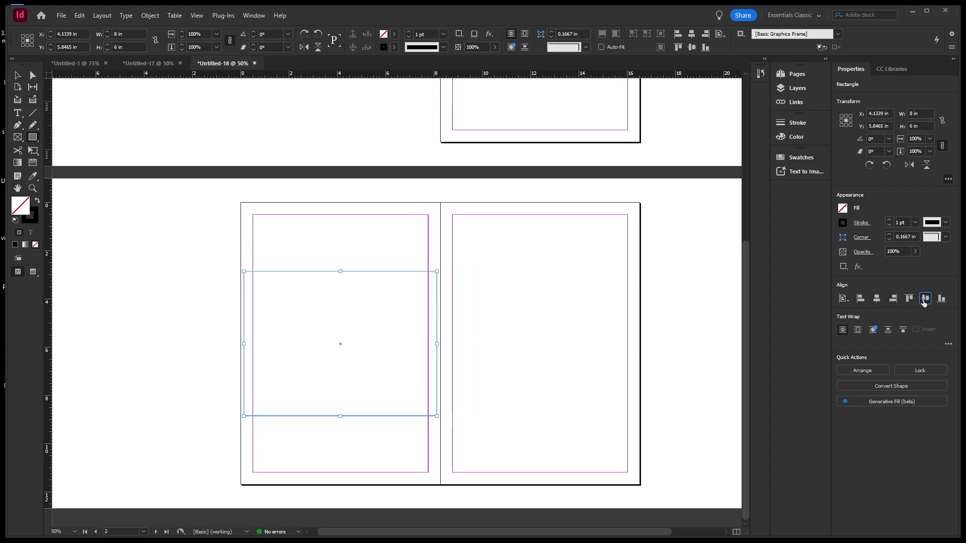
Centre the rectangle horizontally across both pages using Align to Spread, and fill it with cyan C=100 M=0 Y=0 K=0
click(845, 299)
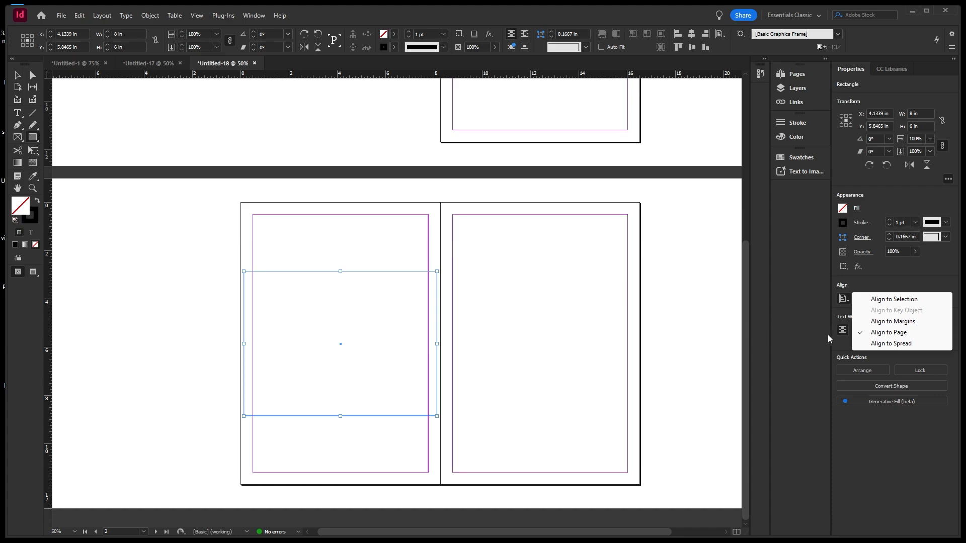
click(888, 344)
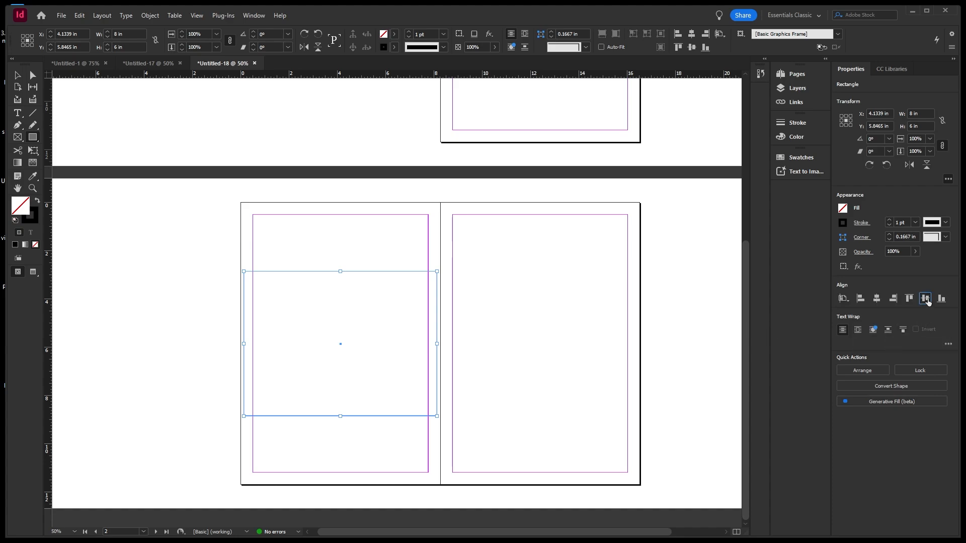
click(876, 299)
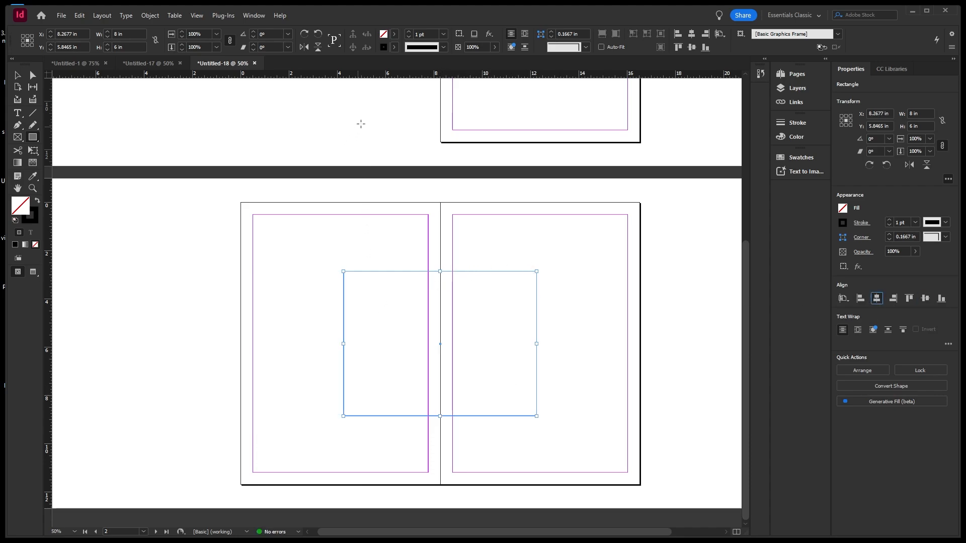
click(395, 34)
click(298, 110)
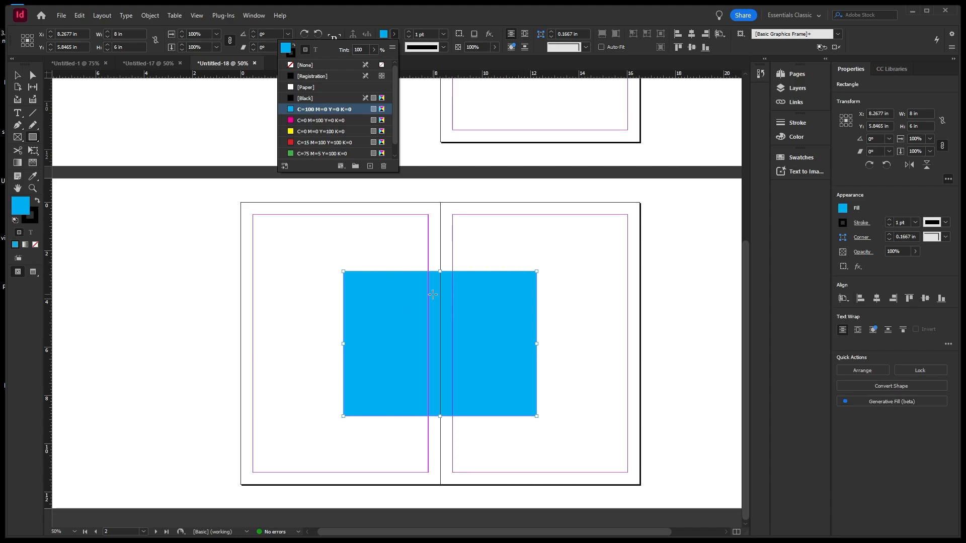
Align the cyan rectangle to the spread's bottom, top, right and left edges in turn, finishing centred both ways on the spread
click(940, 298)
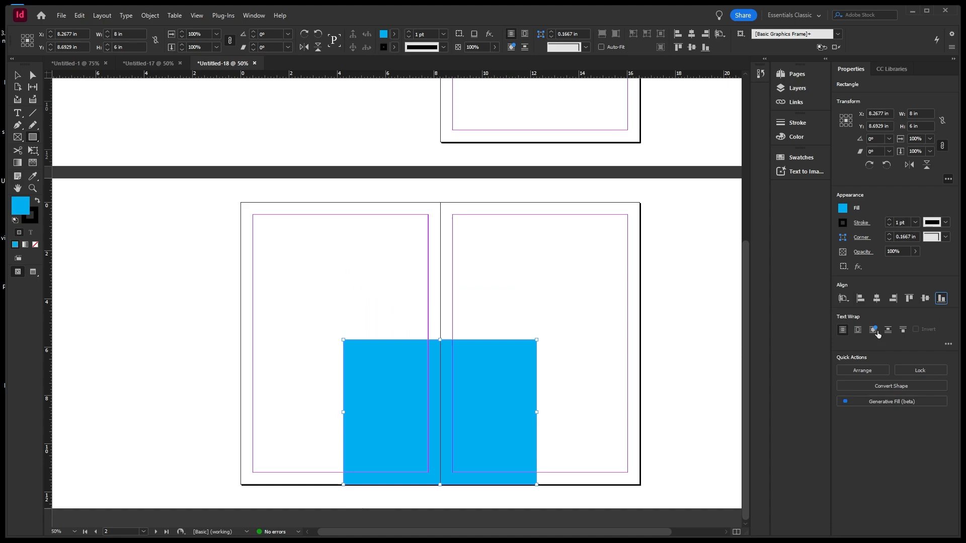
click(924, 299)
click(908, 301)
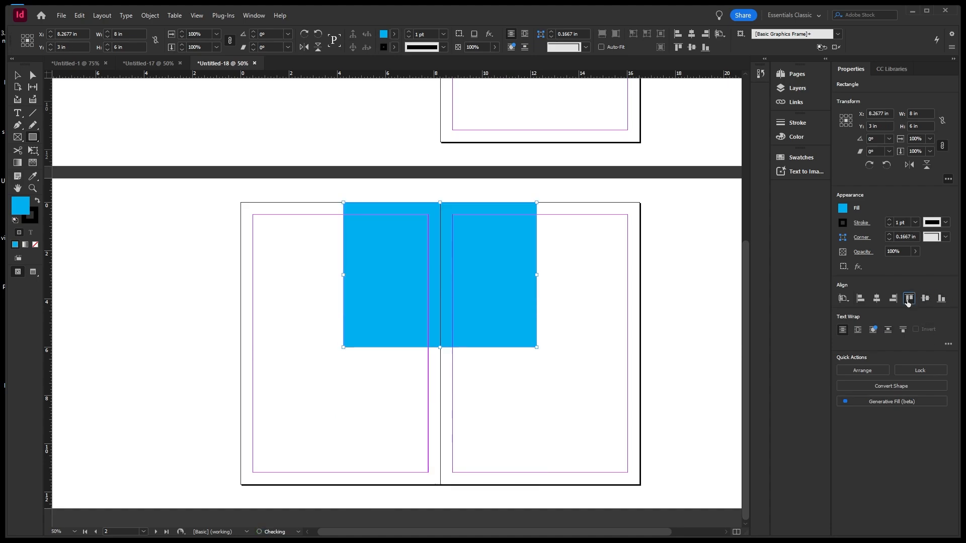
click(893, 301)
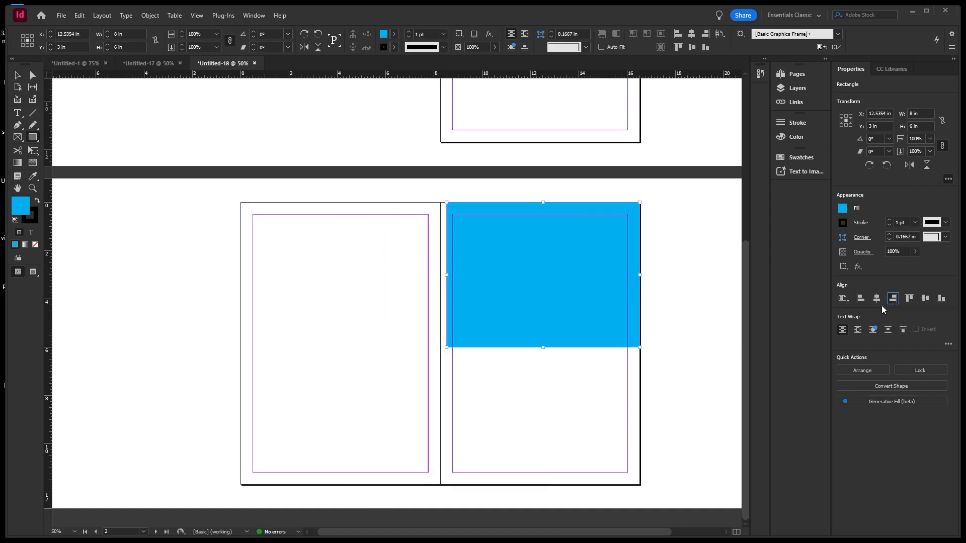
click(876, 299)
click(860, 300)
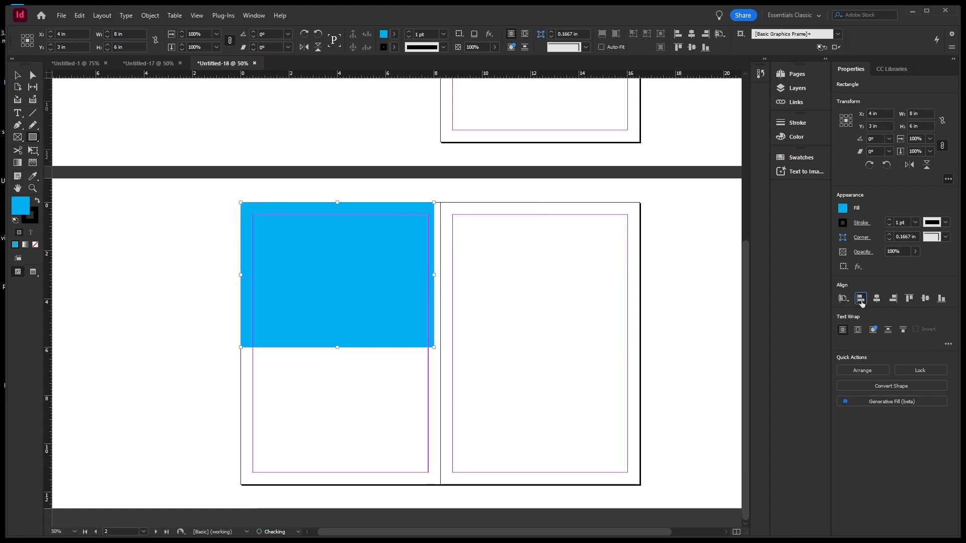
click(877, 302)
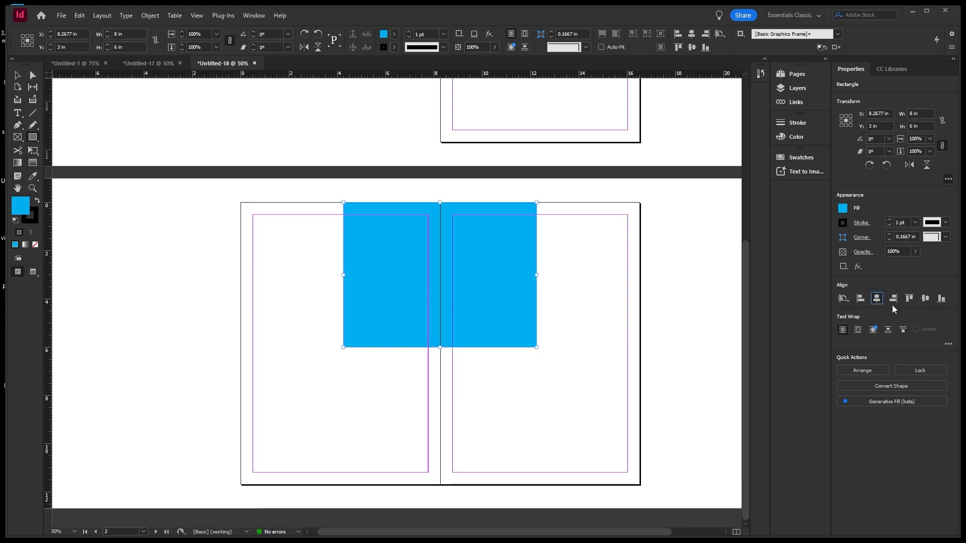
click(924, 299)
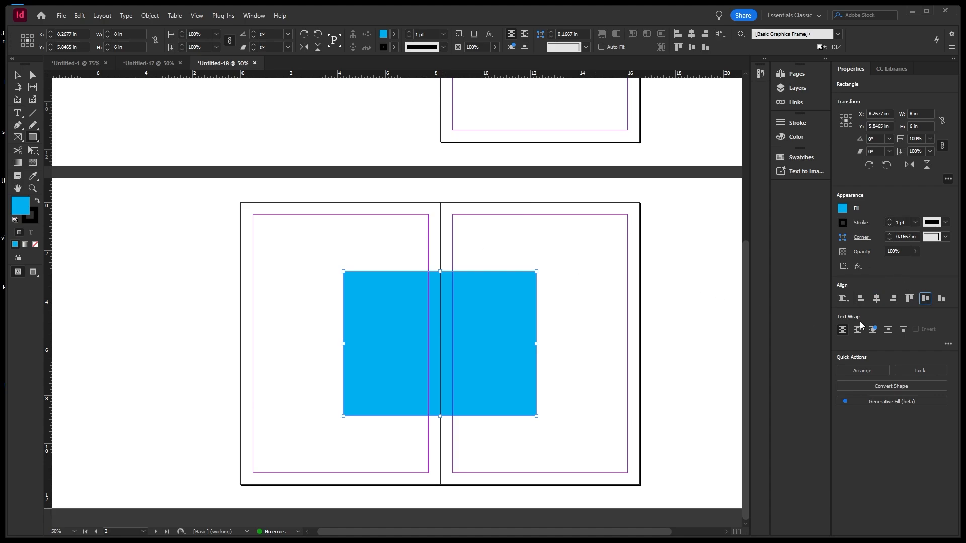
Set the alignment target back to Align to Page and deselect the cyan rectangle
click(844, 300)
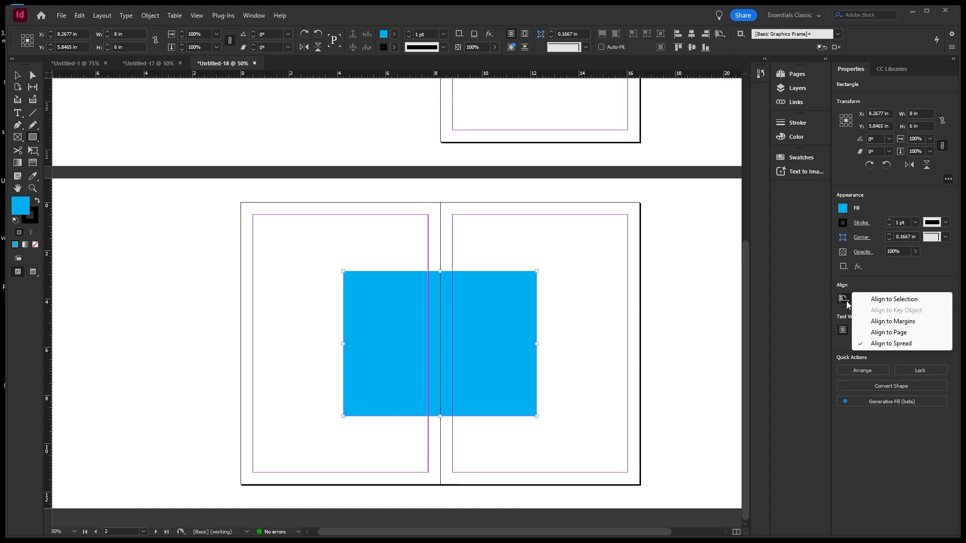
click(868, 333)
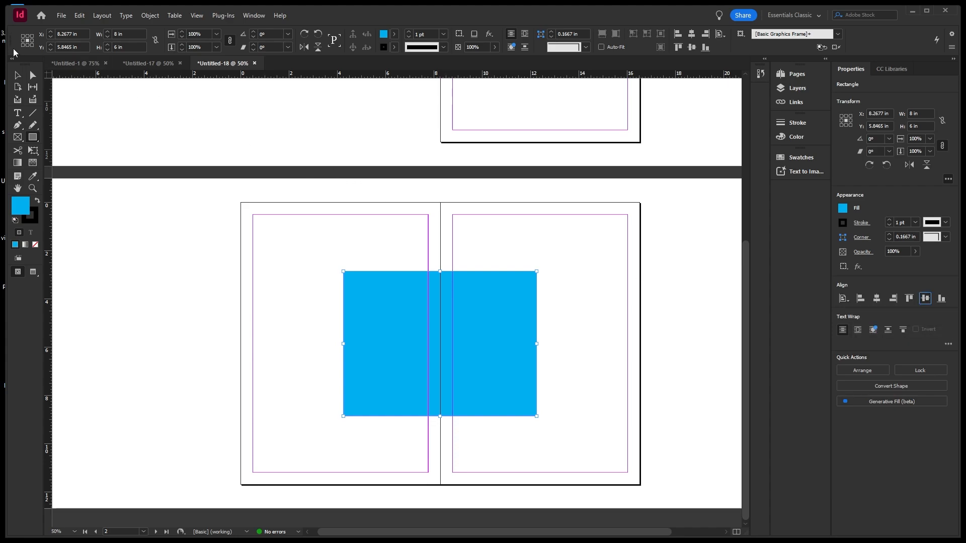
click(18, 76)
click(240, 145)
scroll(454, 313, down, 1)
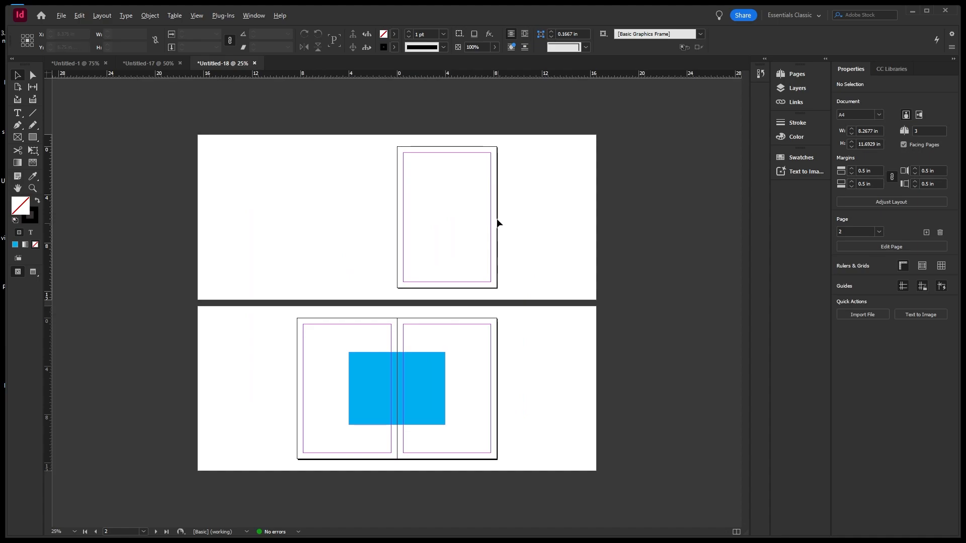
Draw a rectangle about 1.74 by 1.6 in on the pasteboard beside page 1 and fill it with C=100 M=0 Y=0 K=0
scroll(466, 147, up, 1)
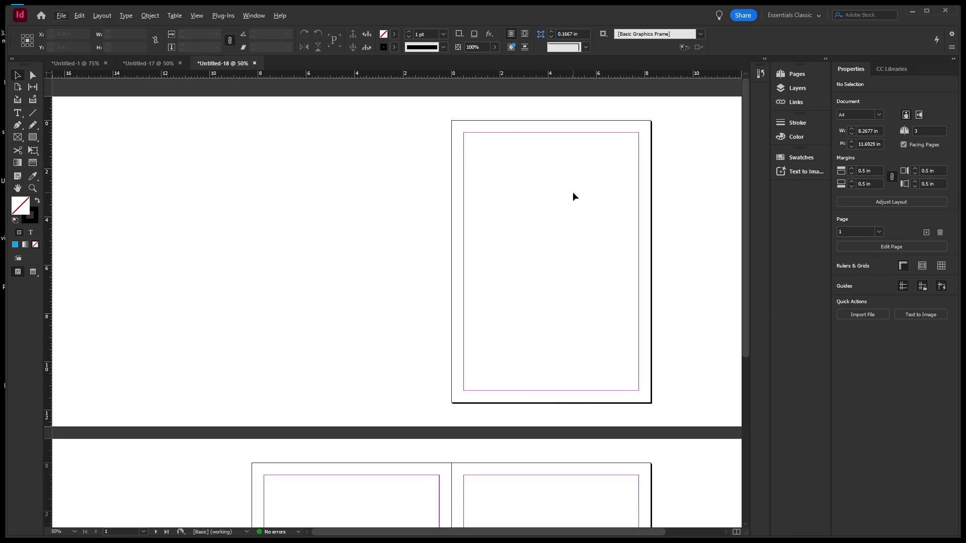
scroll(620, 194, up, 1)
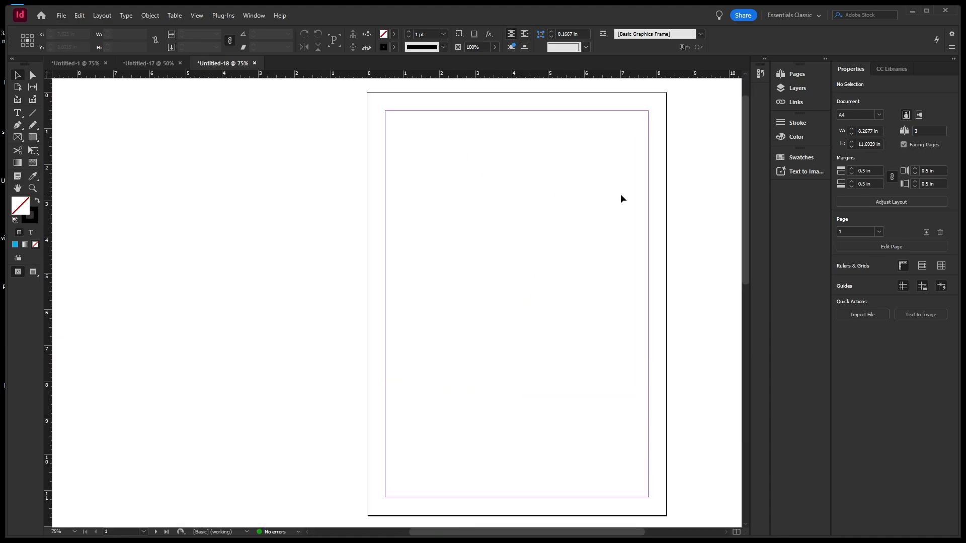
click(33, 137)
drag(198, 159, 260, 216)
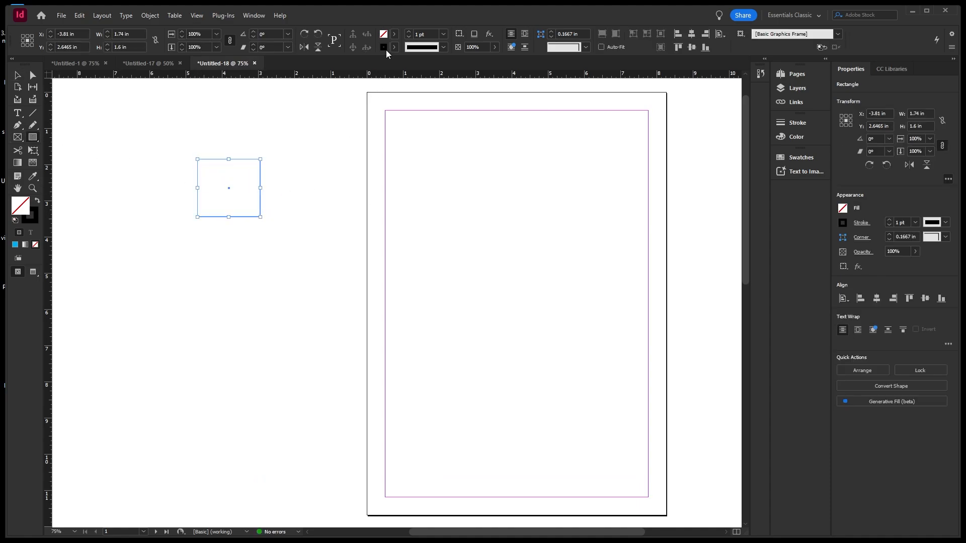
click(393, 34)
click(304, 108)
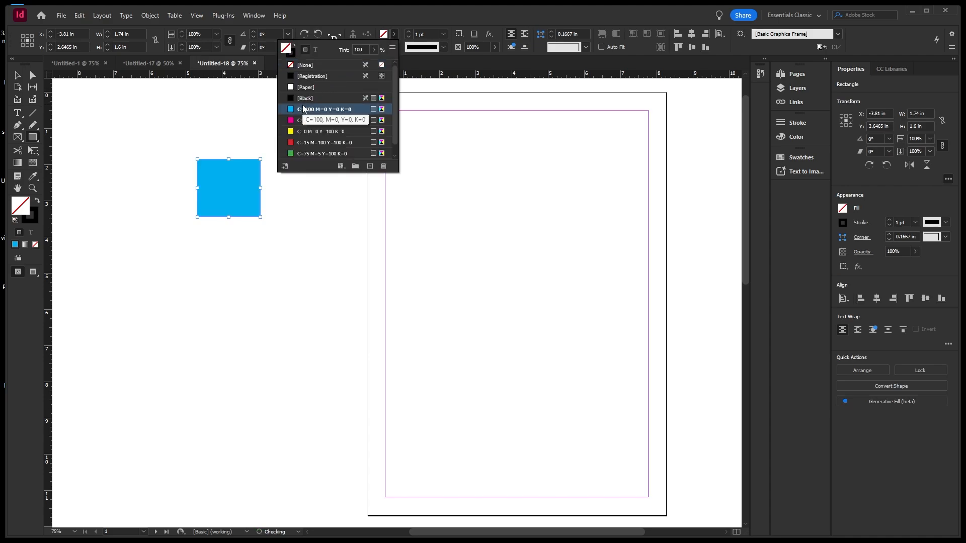
Duplicate the small cyan rectangle beside itself towards the page and fill the copy with C=0 M=100 Y=0 K=0
click(17, 75)
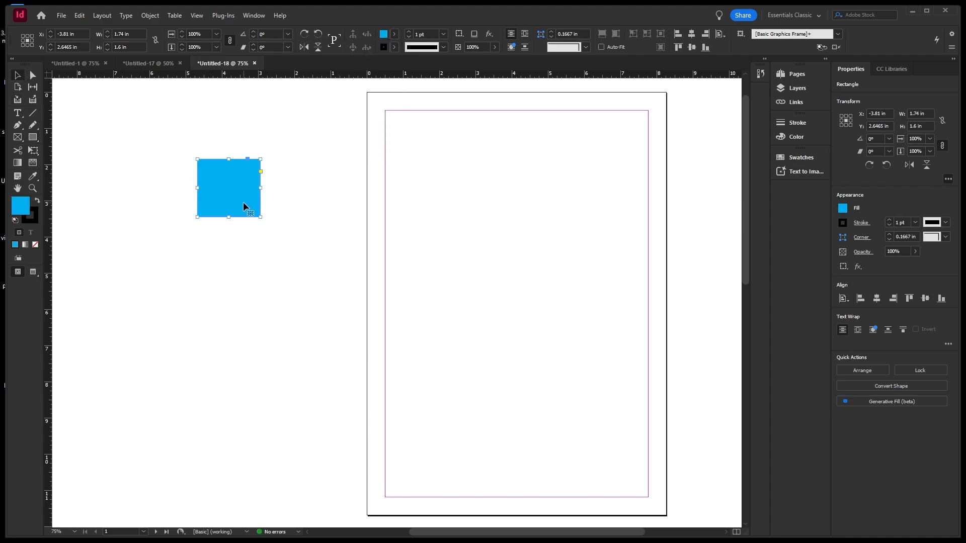
drag(243, 201, 337, 203)
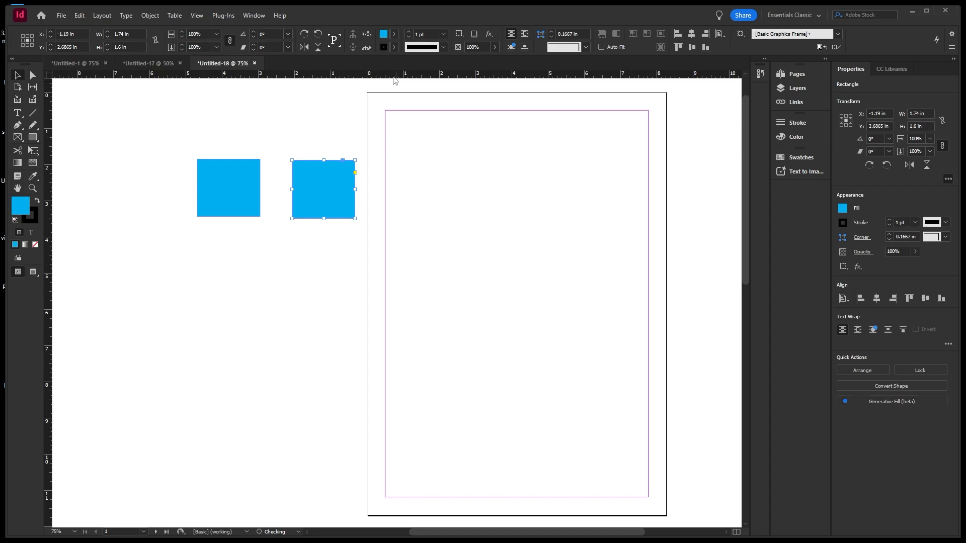
click(395, 34)
click(331, 121)
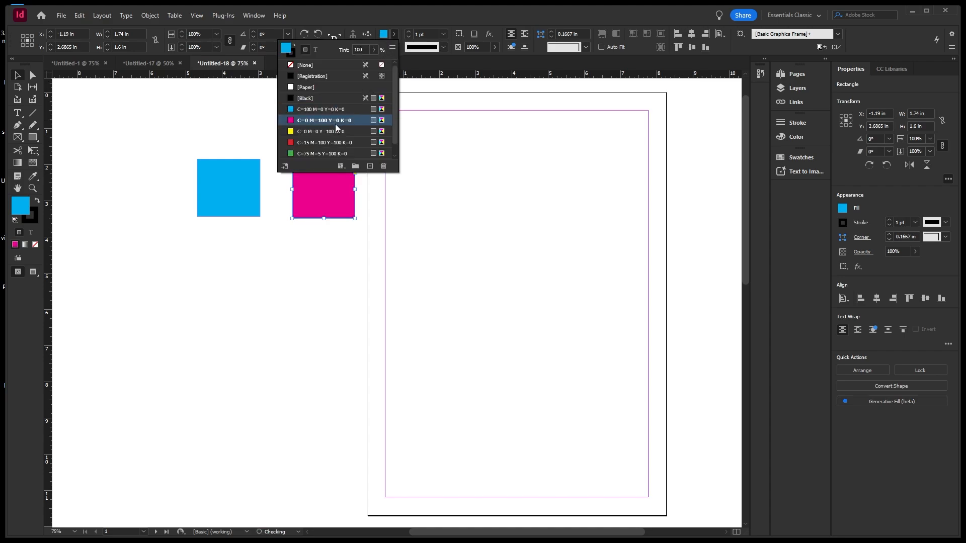
click(427, 182)
Duplicate the magenta rectangle below the cyan one and fill the copy with C=0 M=0 Y=100 K=0
drag(331, 204, 256, 294)
click(394, 34)
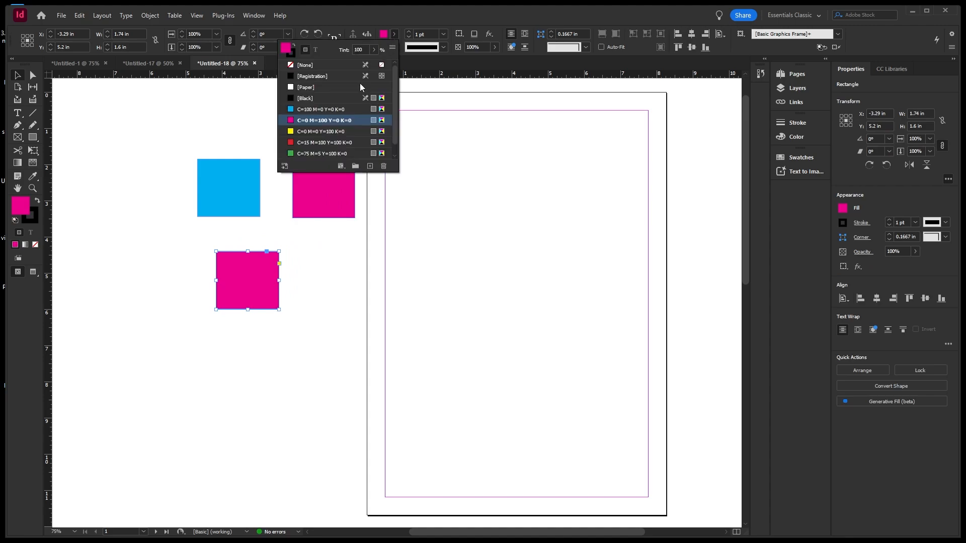
click(308, 133)
Duplicate the yellow rectangle across the page's left edge, fill the copy with C=75 M=5 Y=100 K=0, and deselect it
drag(250, 272, 372, 289)
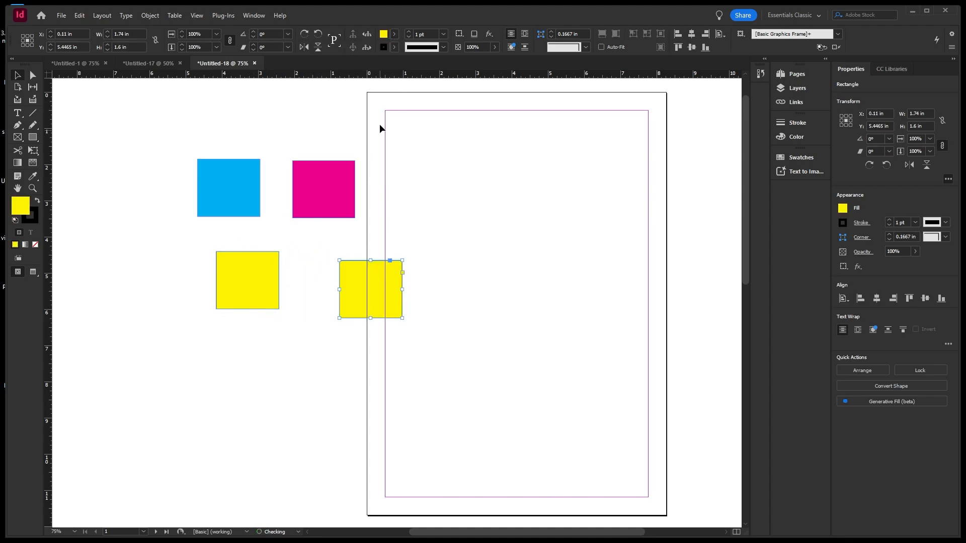
click(394, 35)
click(320, 153)
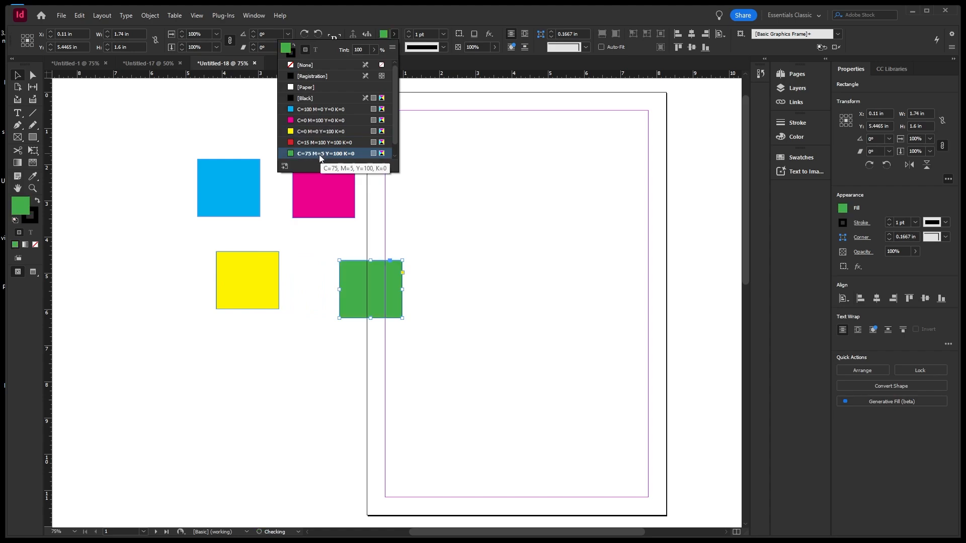
click(167, 144)
click(167, 144)
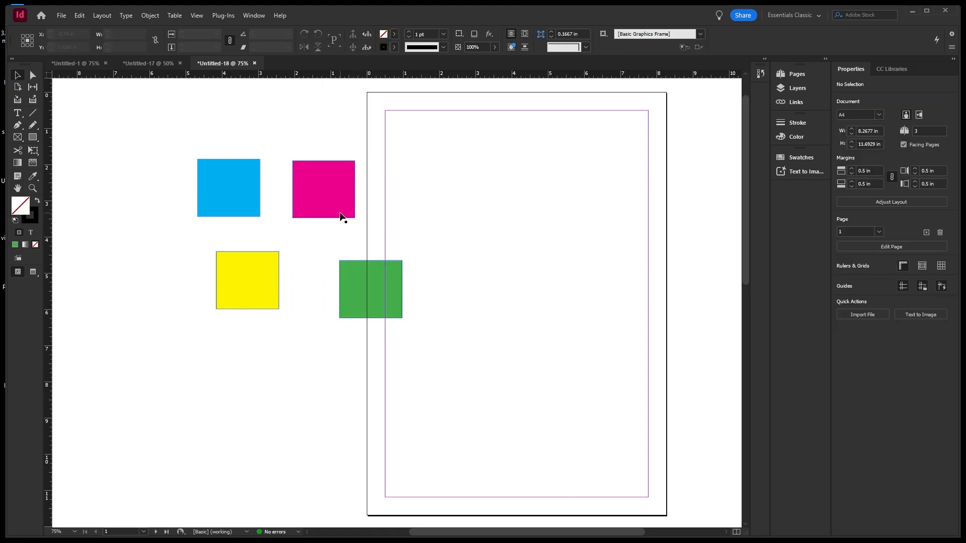
Compare the align and distribute options offered for all four rectangles together with those for a single rectangle
scroll(316, 196, down, 1)
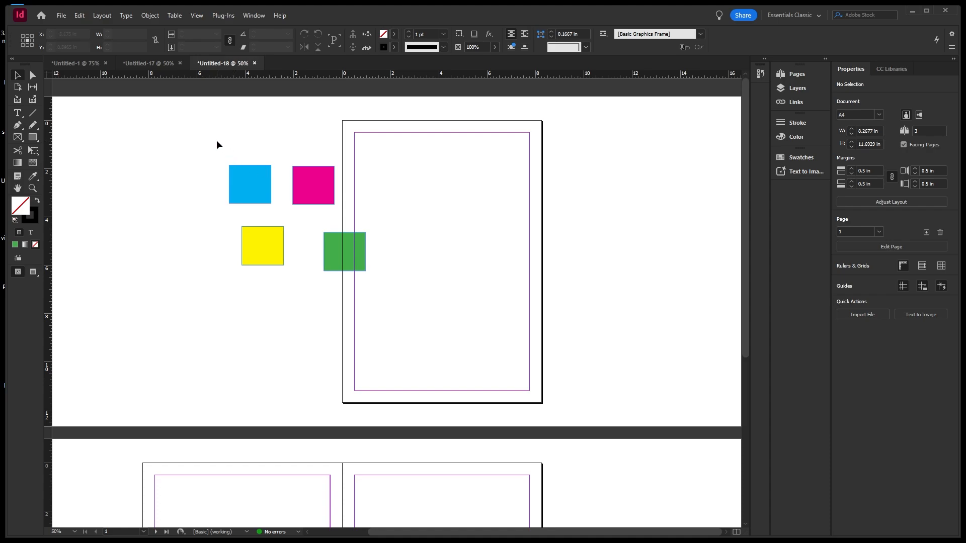
drag(217, 141, 388, 284)
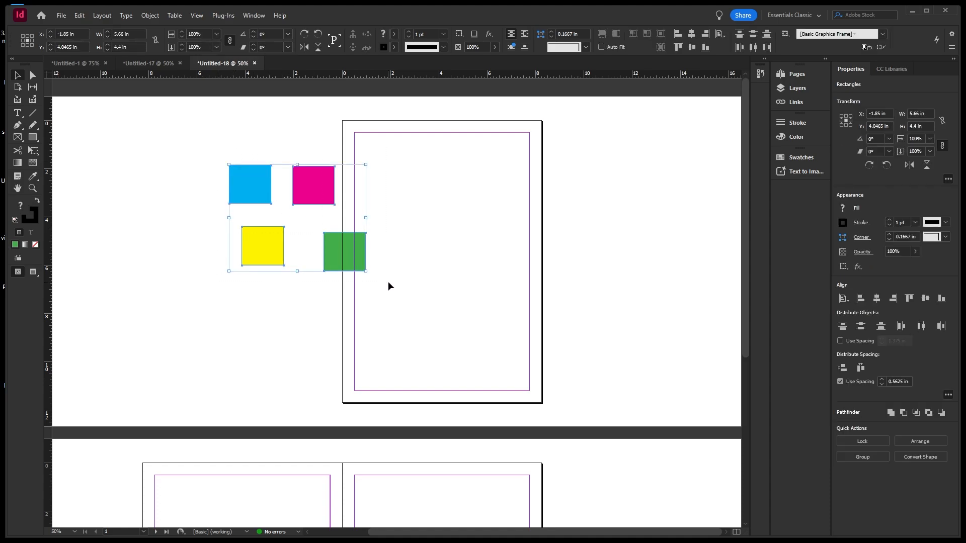
click(272, 157)
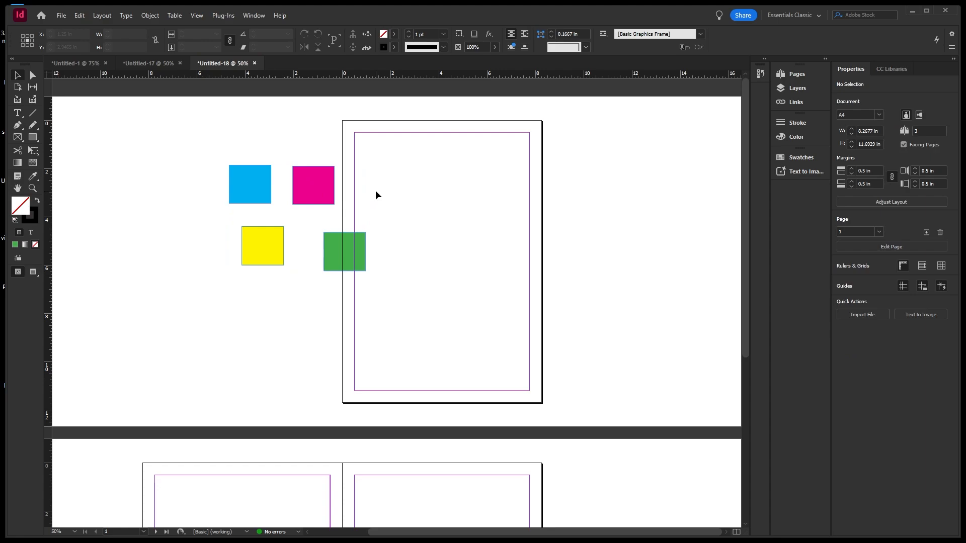
click(330, 191)
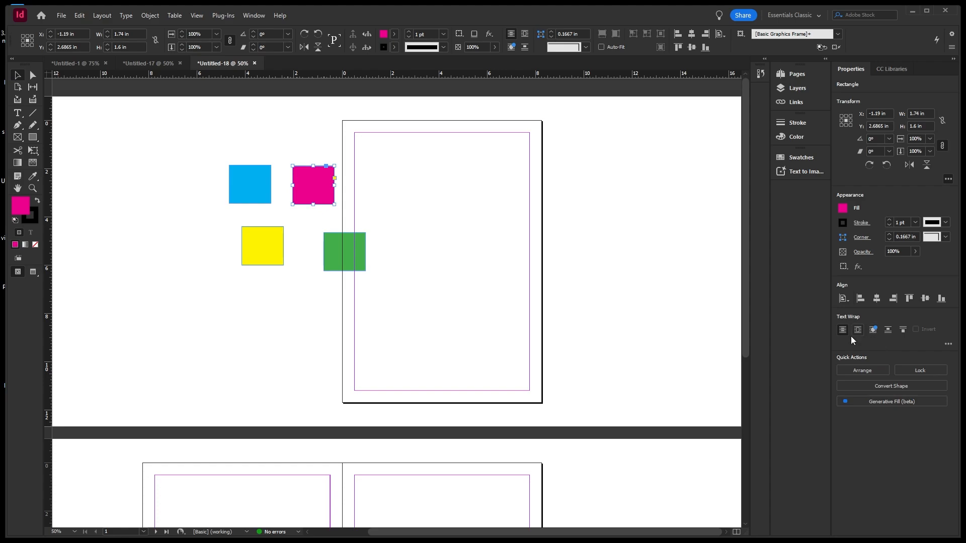
click(444, 210)
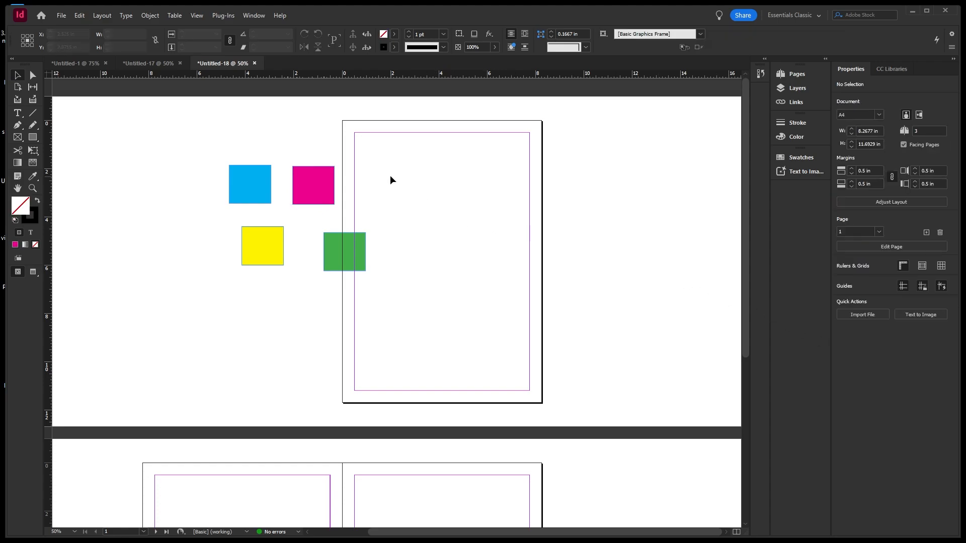
click(322, 182)
click(262, 183)
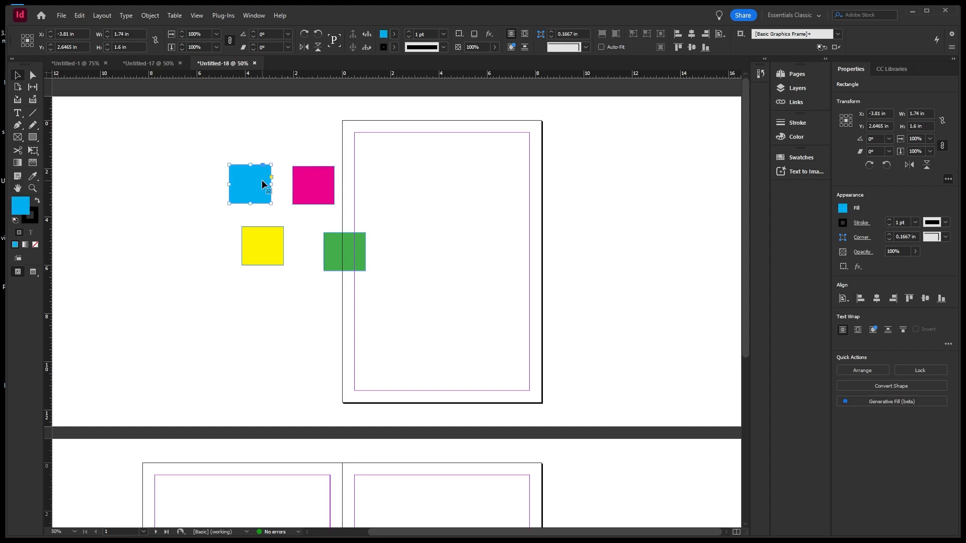
Distribute the top edges of the cyan and magenta rectangles relative to the page, and check the alignment target
drag(251, 131, 359, 198)
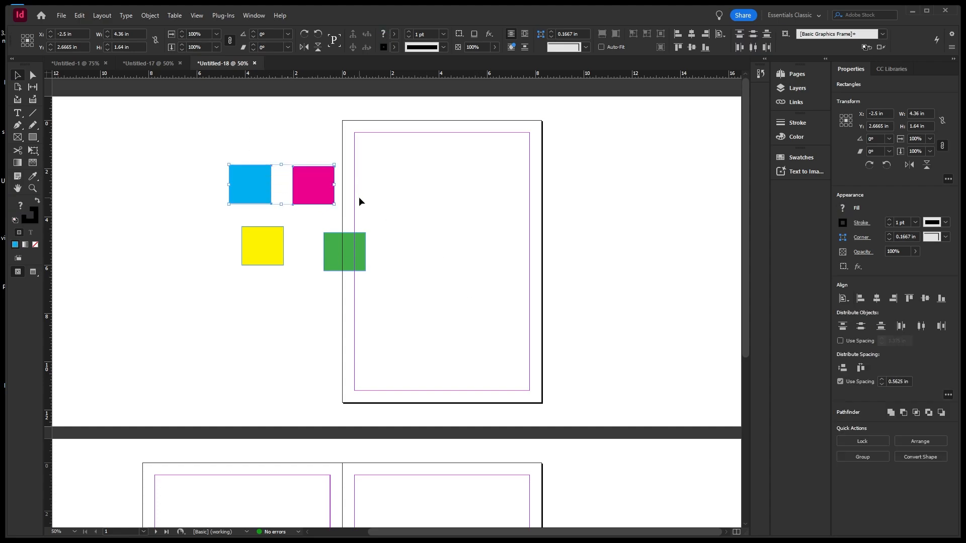
click(843, 326)
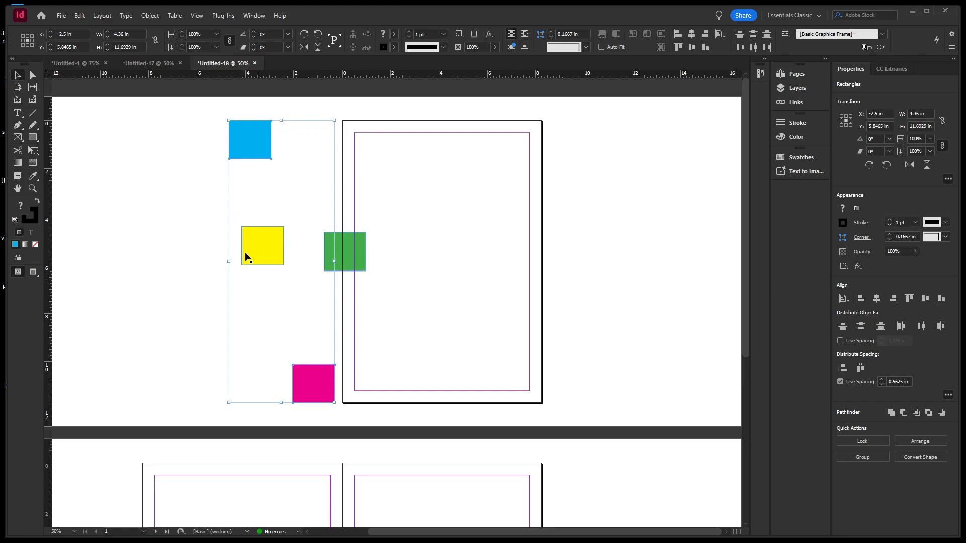
click(848, 300)
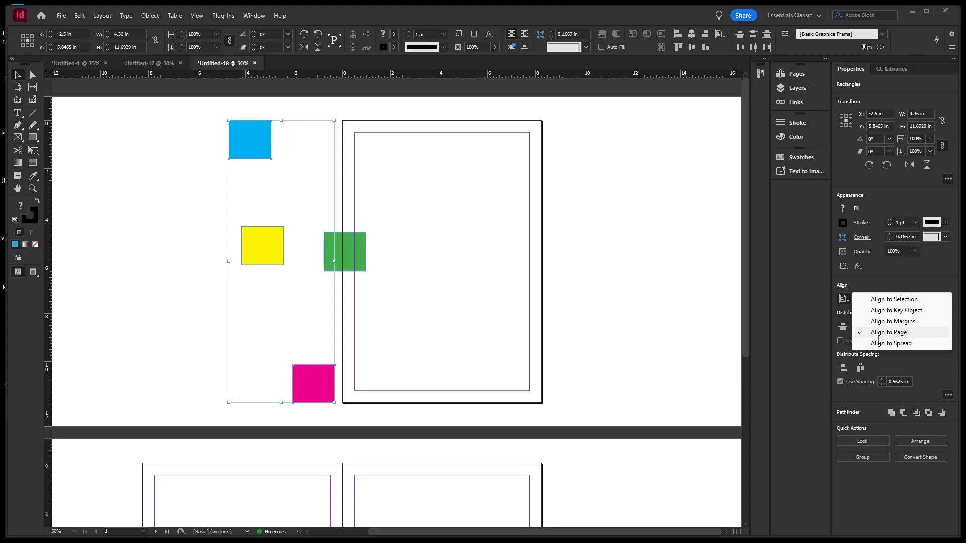
click(677, 291)
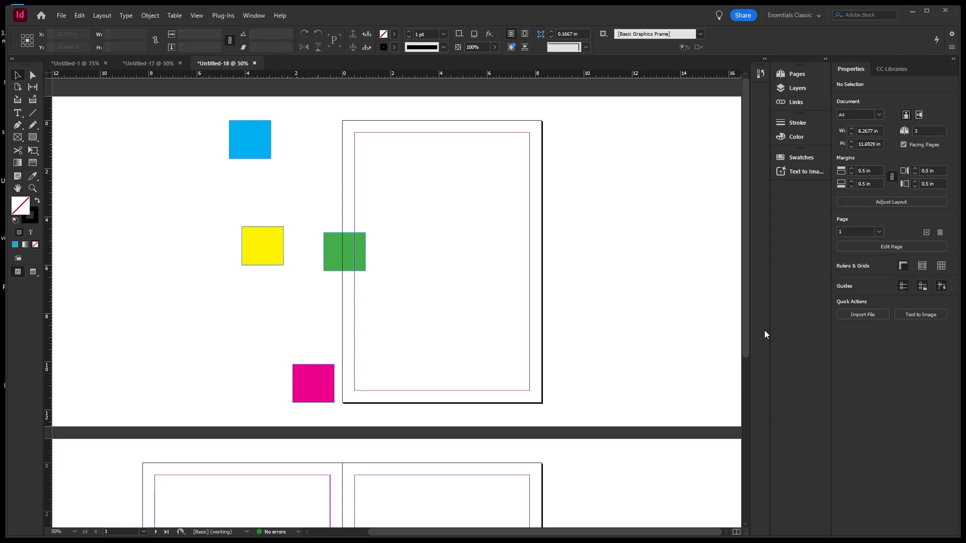
Distribute the yellow and green rectangles by their vertical centres relative to the page, and deselect them
click(265, 154)
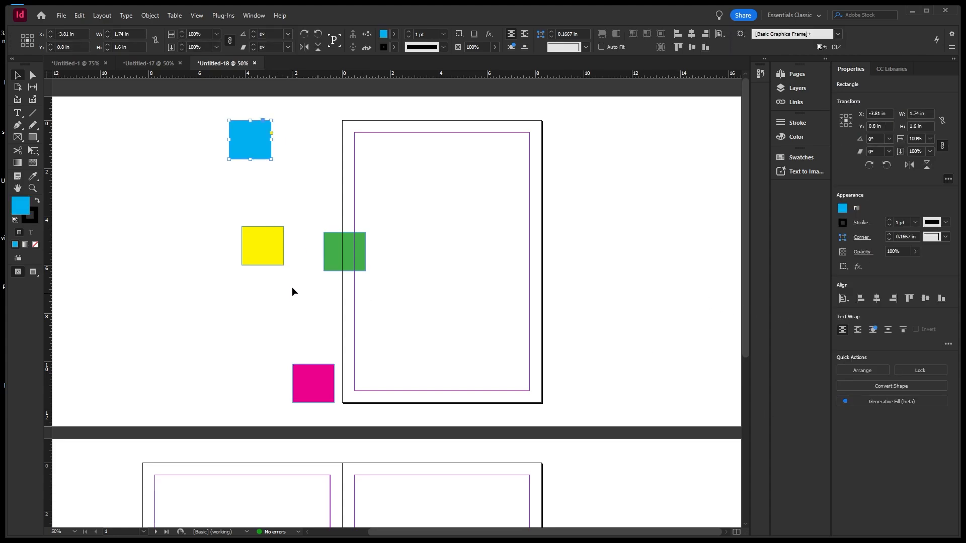
drag(270, 203, 393, 285)
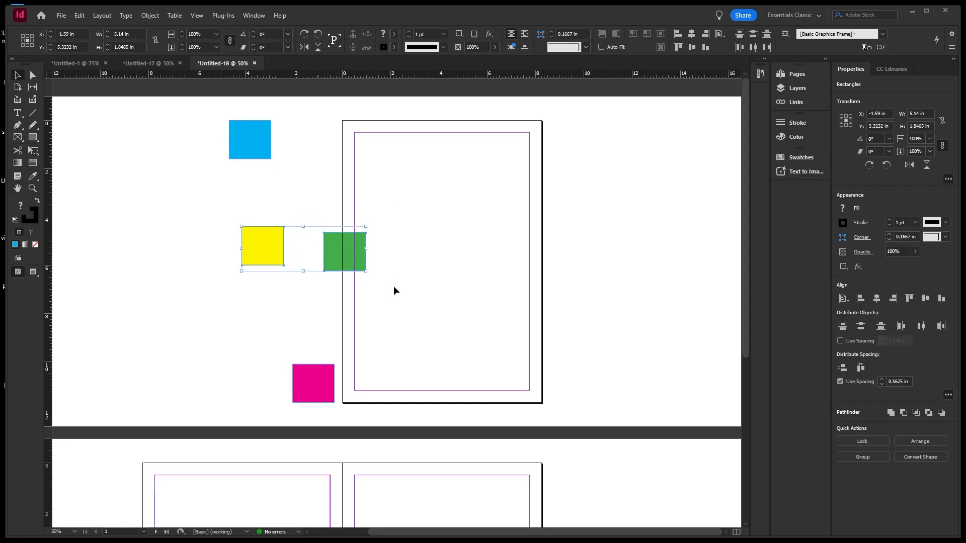
click(861, 327)
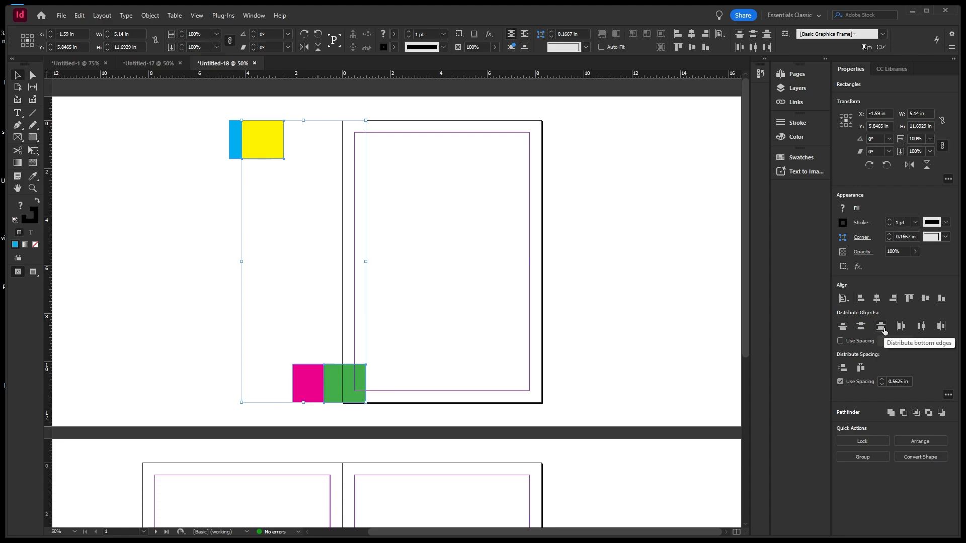
click(411, 254)
Stack the yellow and green rectangles over page 1's left margin at about X 1.22 in and distribute their vertical centres on the page
drag(266, 141, 308, 202)
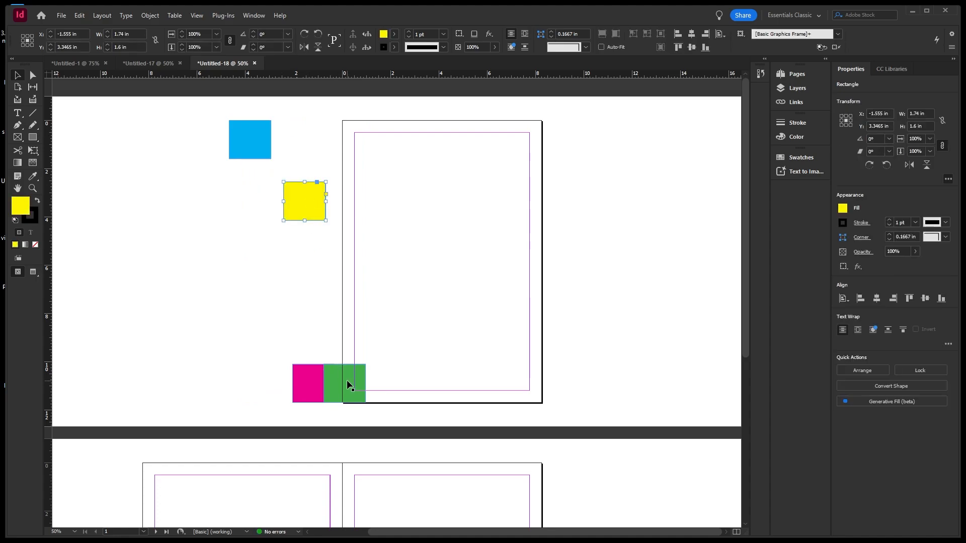
drag(347, 382, 374, 299)
drag(302, 199, 369, 243)
drag(431, 206, 360, 340)
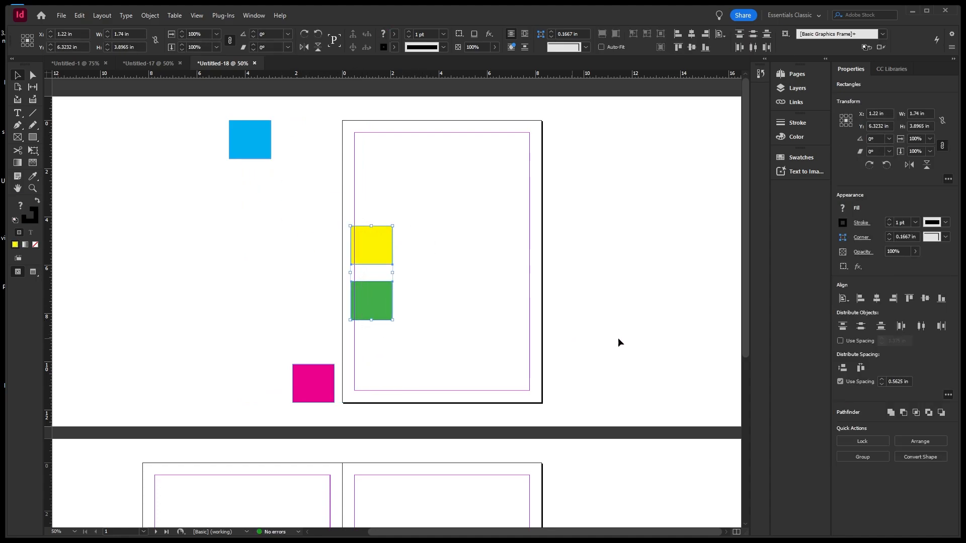
click(861, 326)
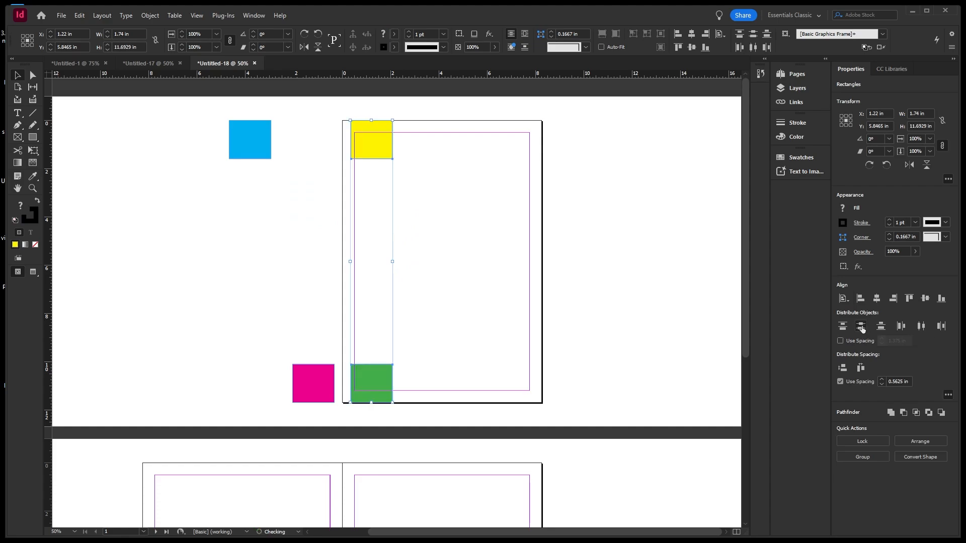
click(424, 228)
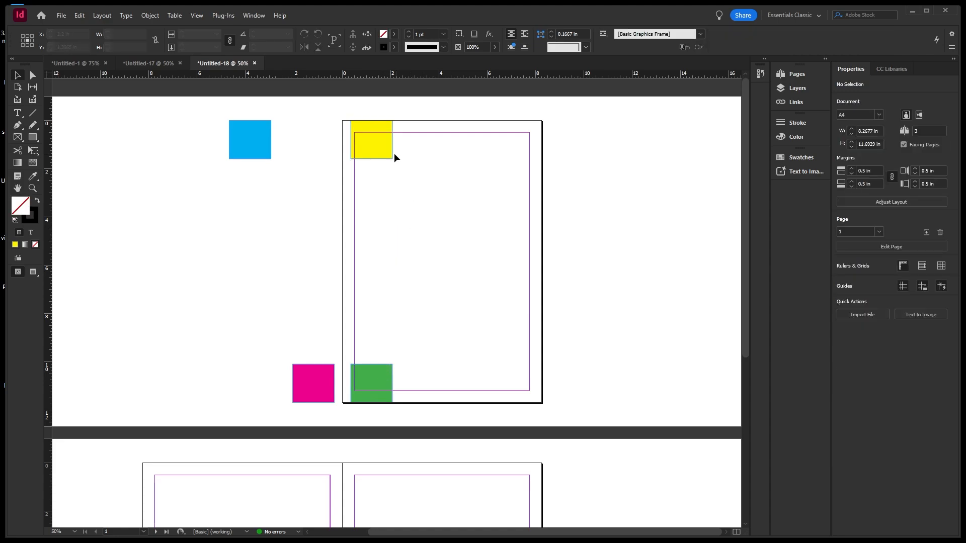
Distribute the yellow and green rectangles by bottom edges, horizontal centres and right edges relative to the page, and deselect them
drag(397, 192, 375, 392)
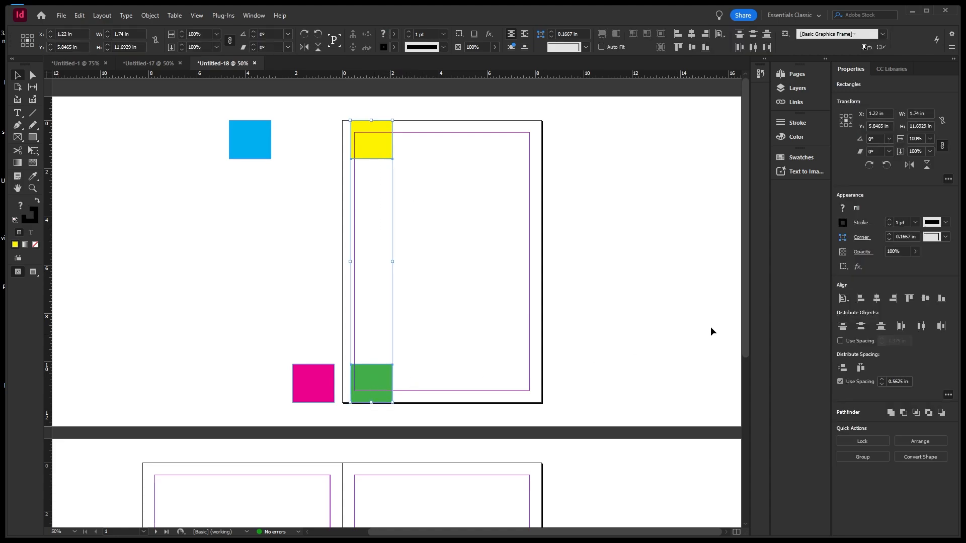
click(881, 327)
click(921, 327)
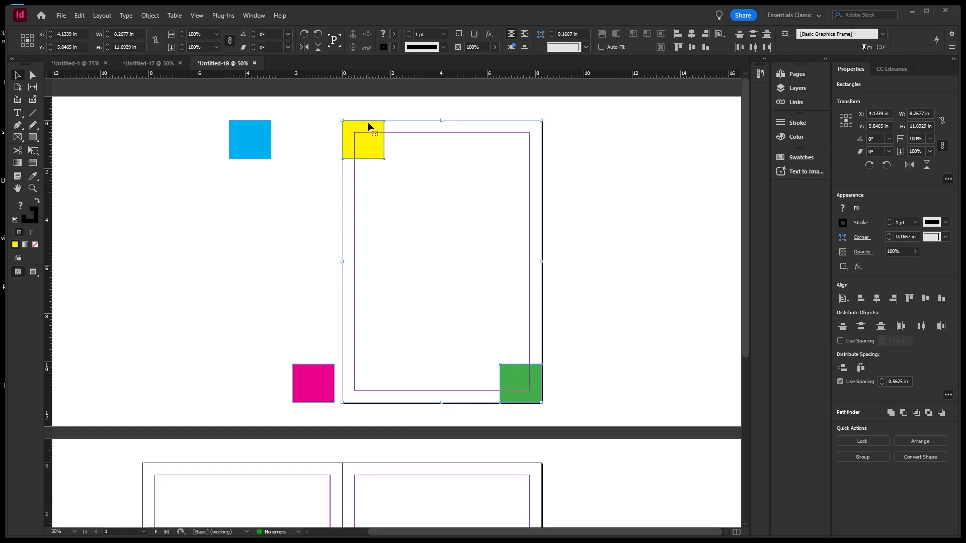
click(940, 327)
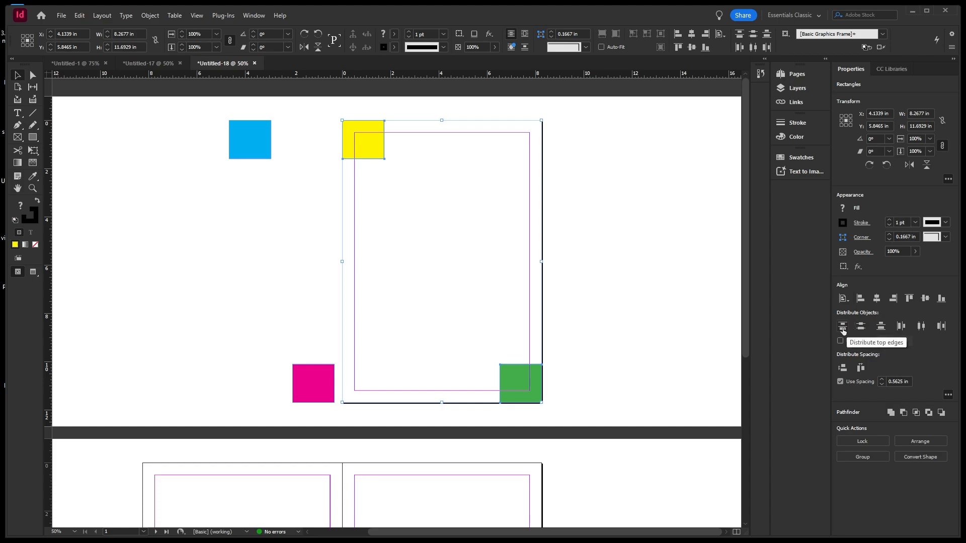
click(683, 283)
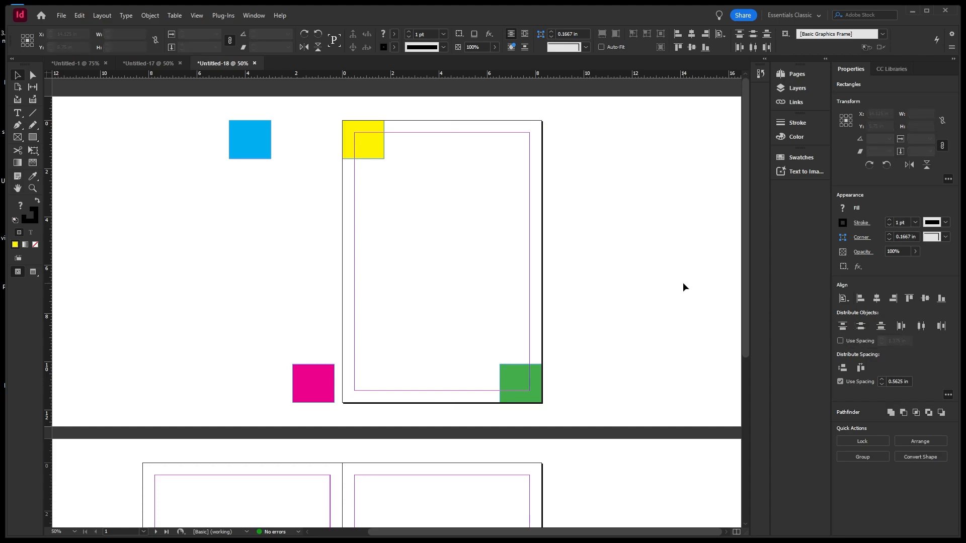
Move the magenta rectangle to about X 0.87, Y 7.7 in and cyan to X -0.71, Y 4.08 in, and distribute their right edges on the page
drag(317, 384, 365, 306)
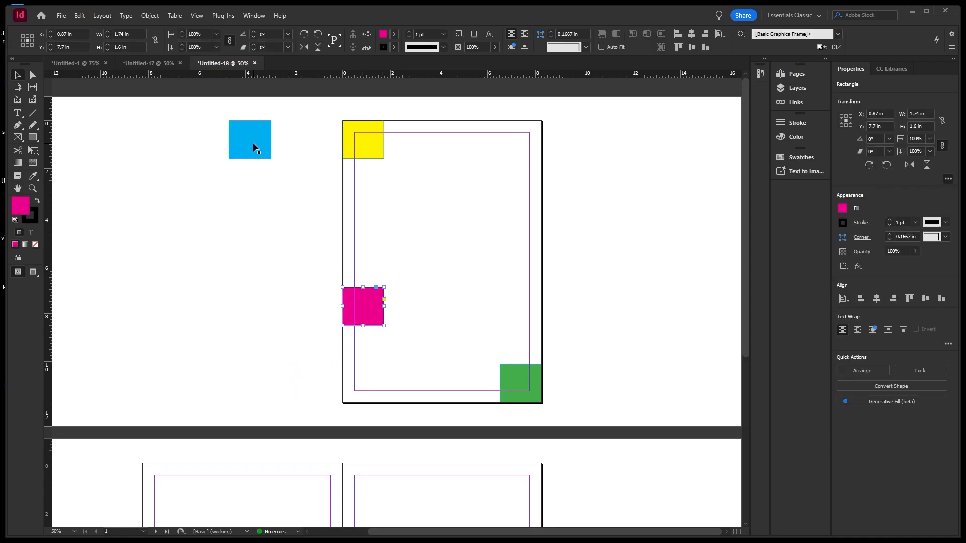
drag(252, 146, 327, 222)
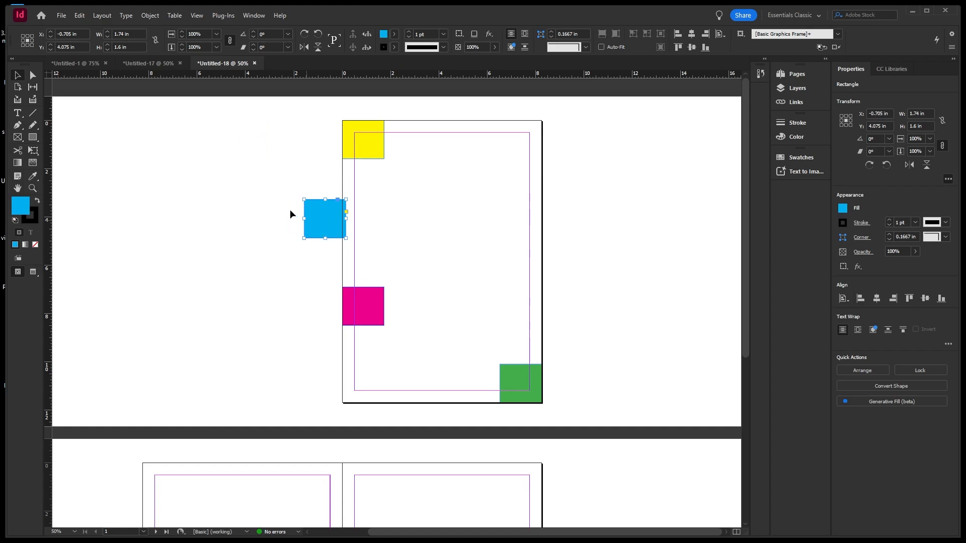
drag(276, 195, 382, 346)
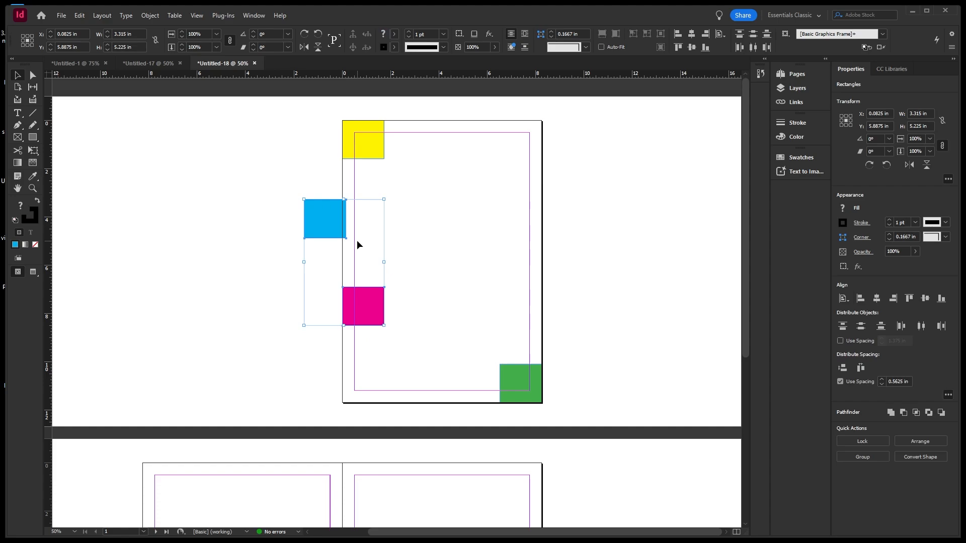
click(940, 326)
Distribute all four rectangles by their bottom edges relative to the page, and deselect them
drag(316, 107, 569, 422)
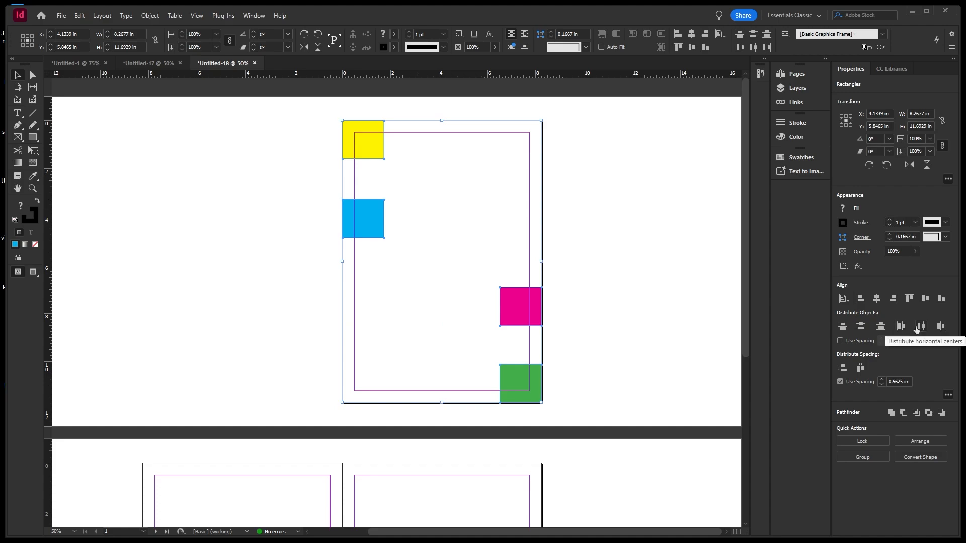
click(880, 327)
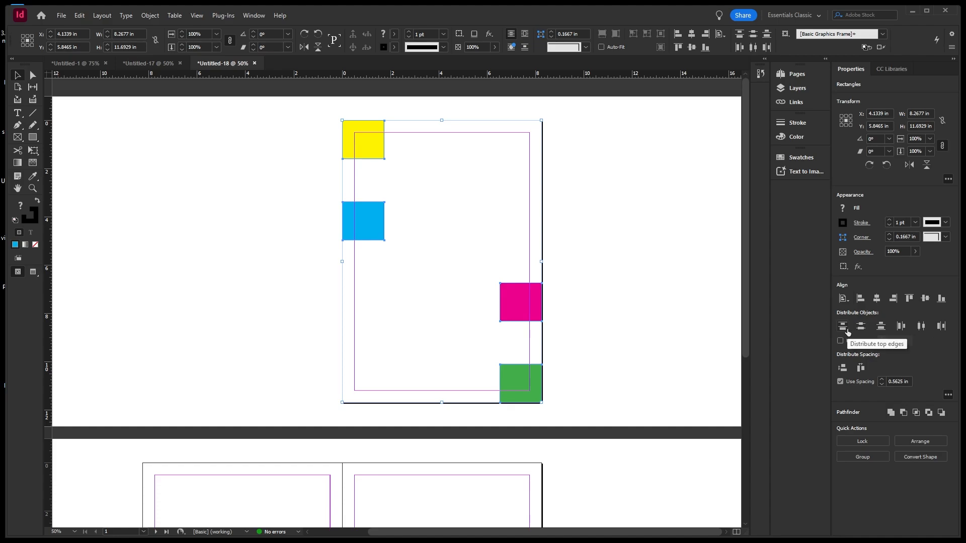
click(450, 212)
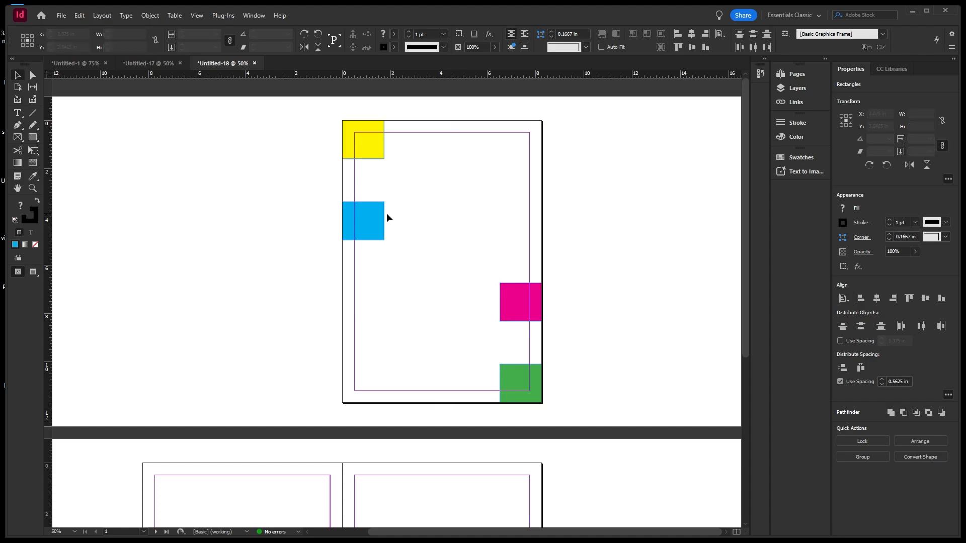
Scatter the cyan, magenta, green and yellow rectangles at staggered positions within page 1, with magenta at about X 2.37 in, Y 6.65 in
drag(367, 215, 453, 196)
drag(511, 306, 391, 291)
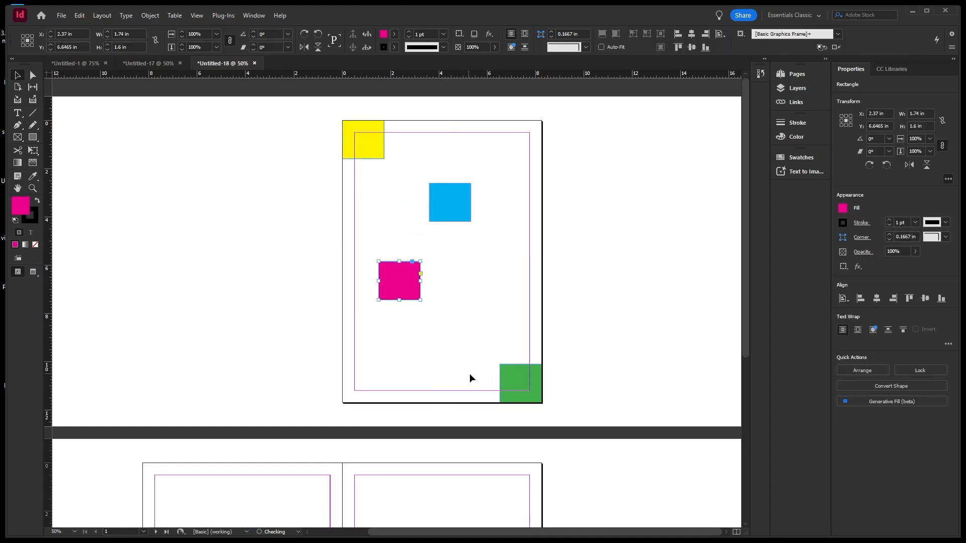
drag(518, 382, 486, 309)
drag(375, 155, 384, 209)
Distribute the four scattered rectangles by vertical centres relative to the page and align their horizontal centres on it
mouse_move(324, 151)
mouse_down()
mouse_move(465, 312)
mouse_move(512, 345)
mouse_up()
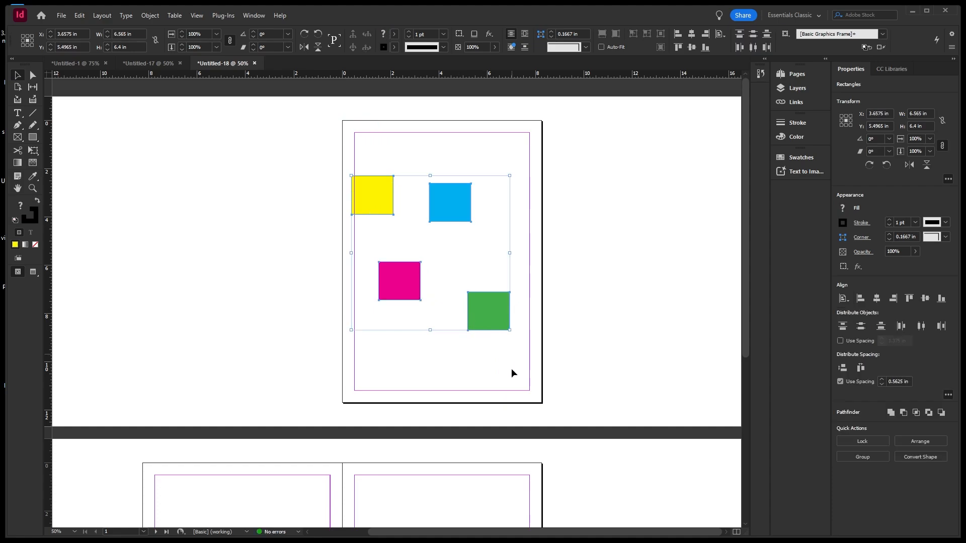
click(861, 327)
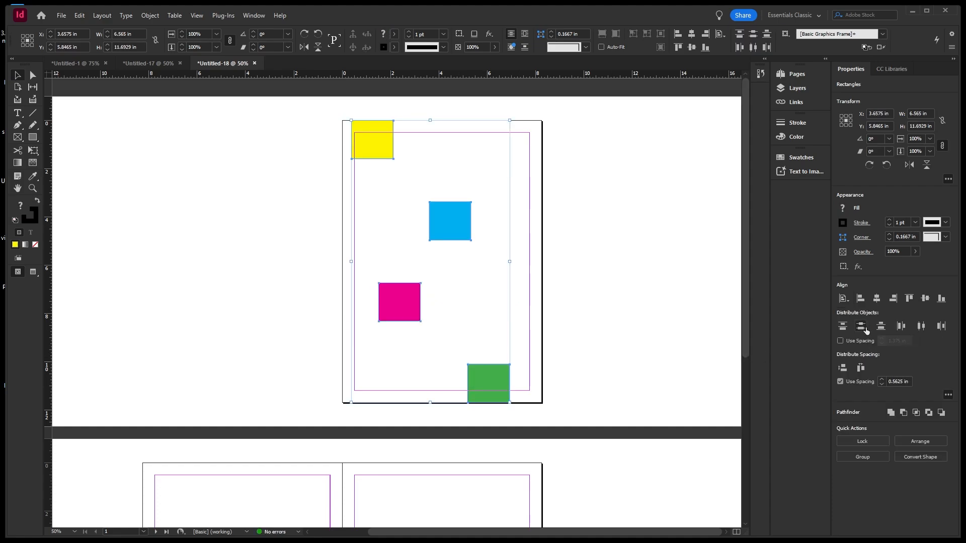
click(659, 259)
drag(324, 113, 576, 475)
click(877, 299)
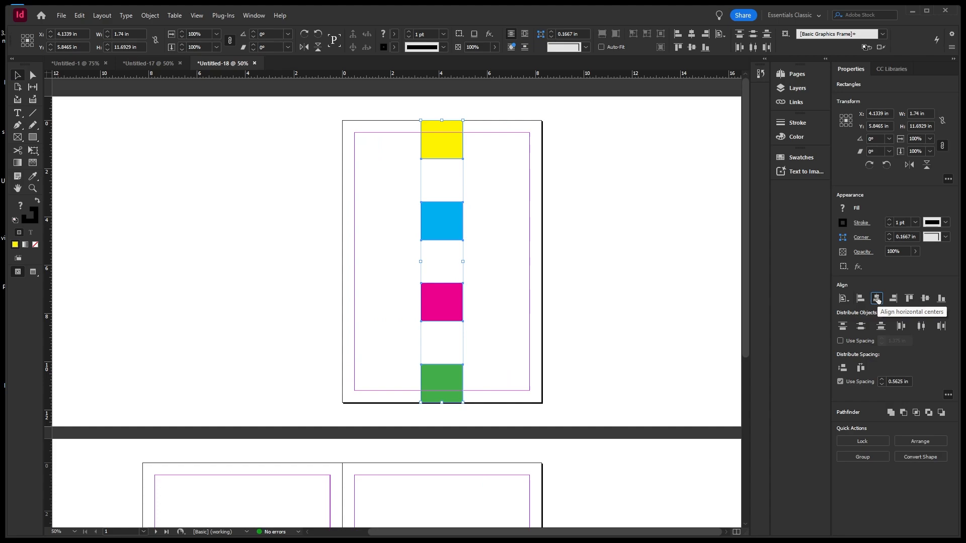